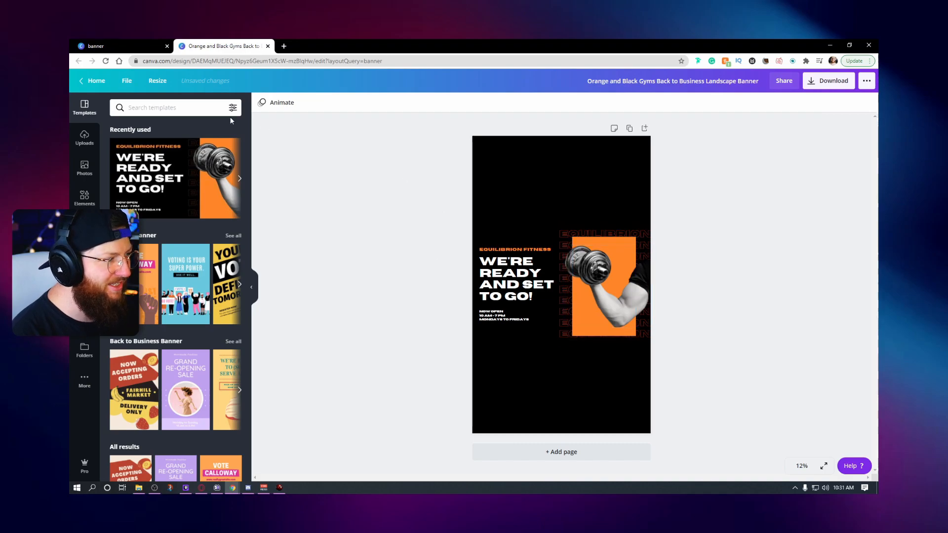
# Create a resized copy of the banner in the Twitter Header format.
pyautogui.click(158, 82)
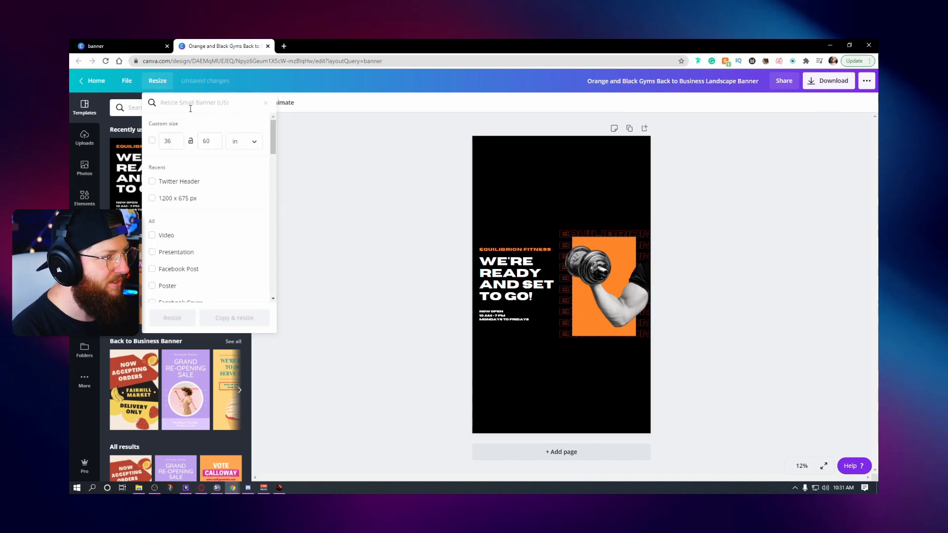
pyautogui.write('twitter')
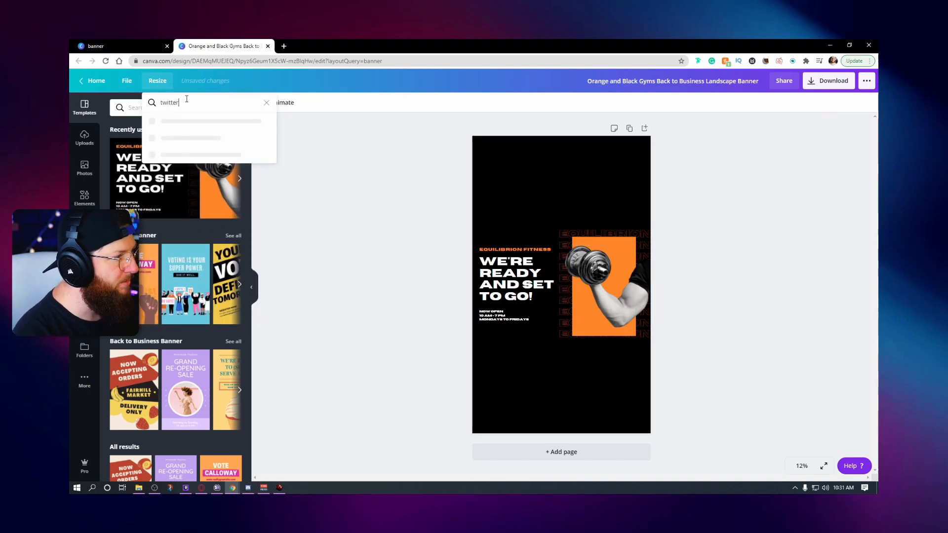
pyautogui.click(170, 142)
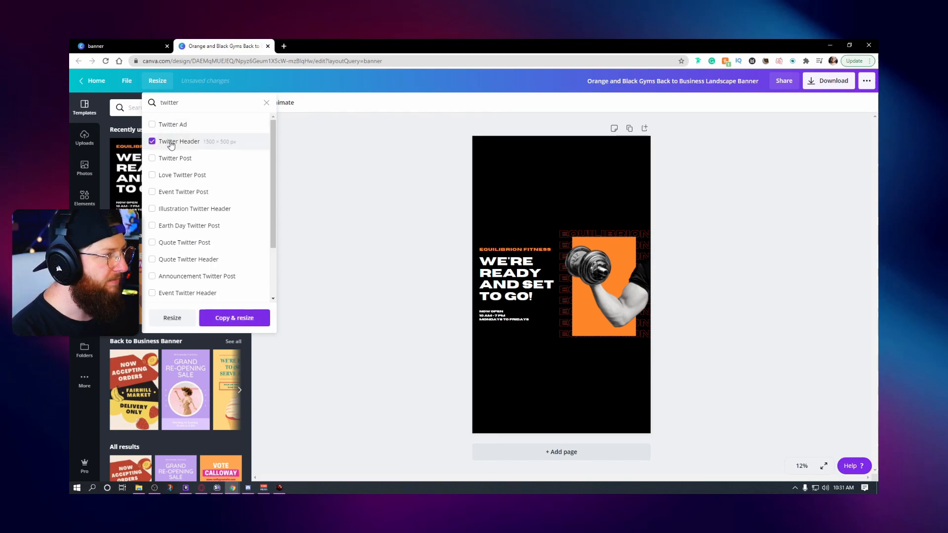
pyautogui.click(248, 317)
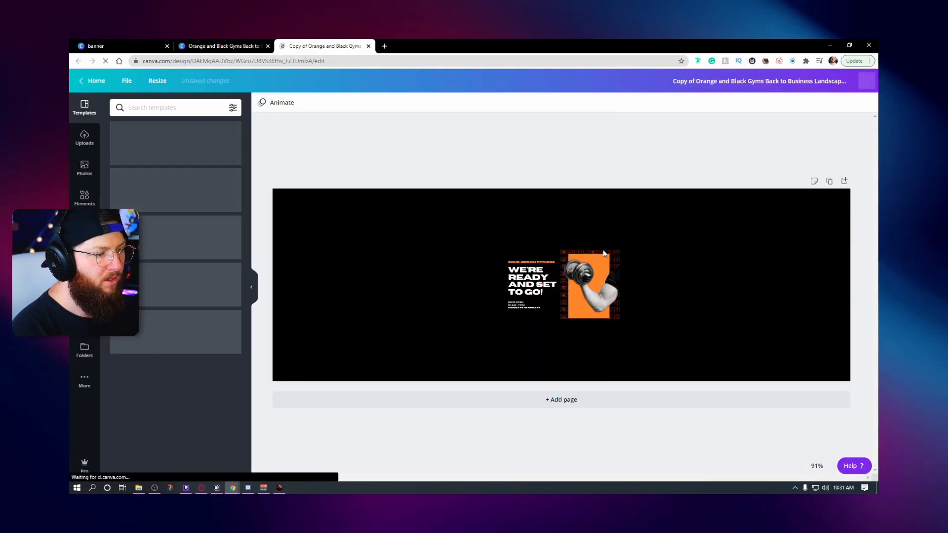
# Enlarge all banner elements together to fill the header's height, and delete the stray blank second page.
pyautogui.moveTo(480, 229); pyautogui.dragTo(635, 338)
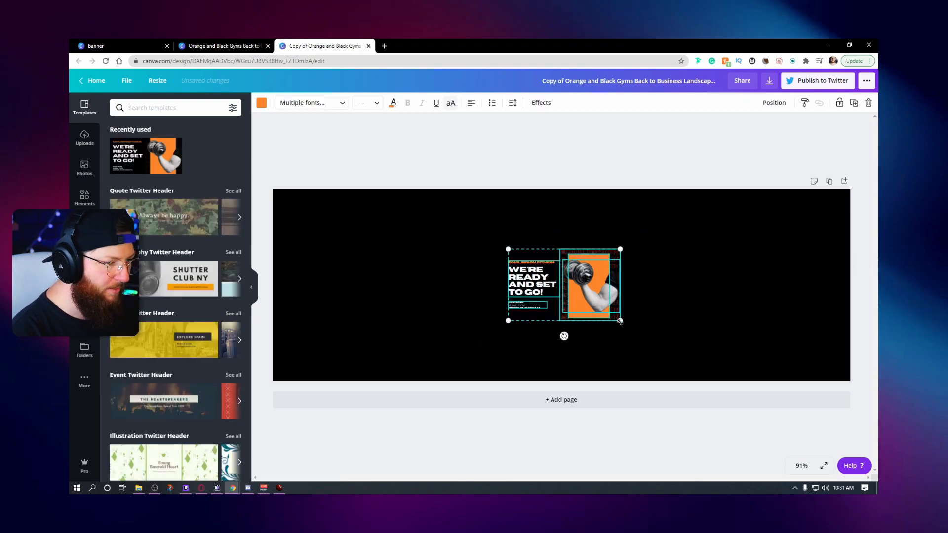
pyautogui.moveTo(620, 321); pyautogui.dragTo(716, 385)
pyautogui.click(727, 400)
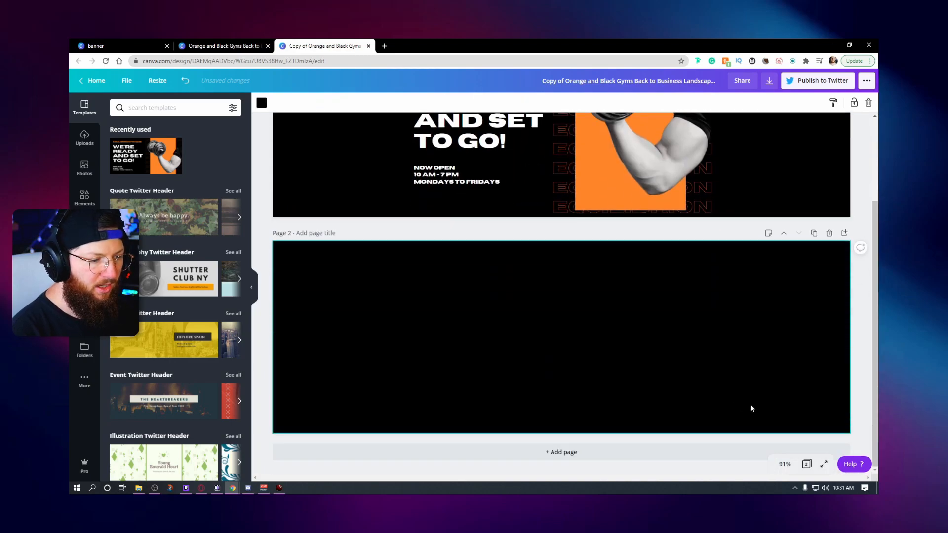
pyautogui.click(829, 234)
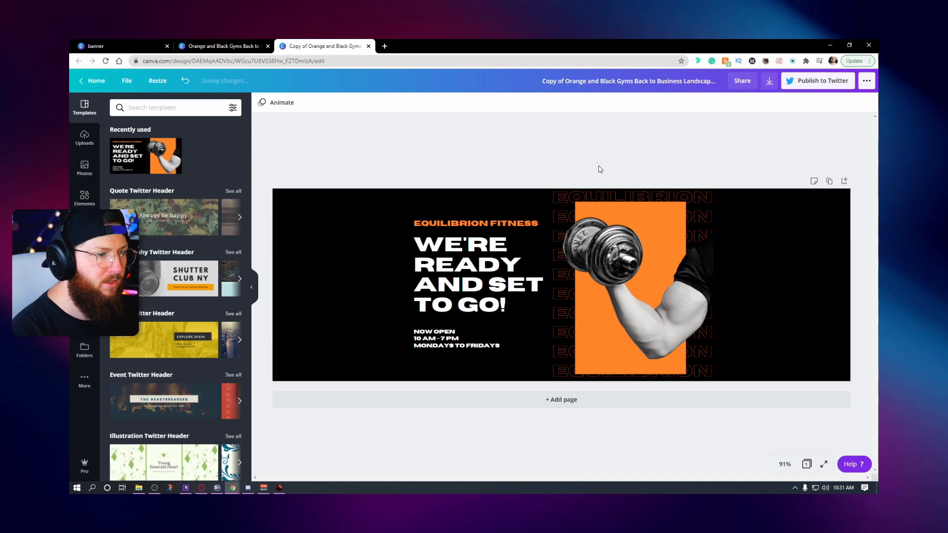
# Move the arm artwork and its backing to the header's right part, and stretch the orange rectangle past the header's upper and lower edges.
pyautogui.moveTo(652, 286); pyautogui.dragTo(724, 288)
pyautogui.click(719, 159)
pyautogui.click(722, 208)
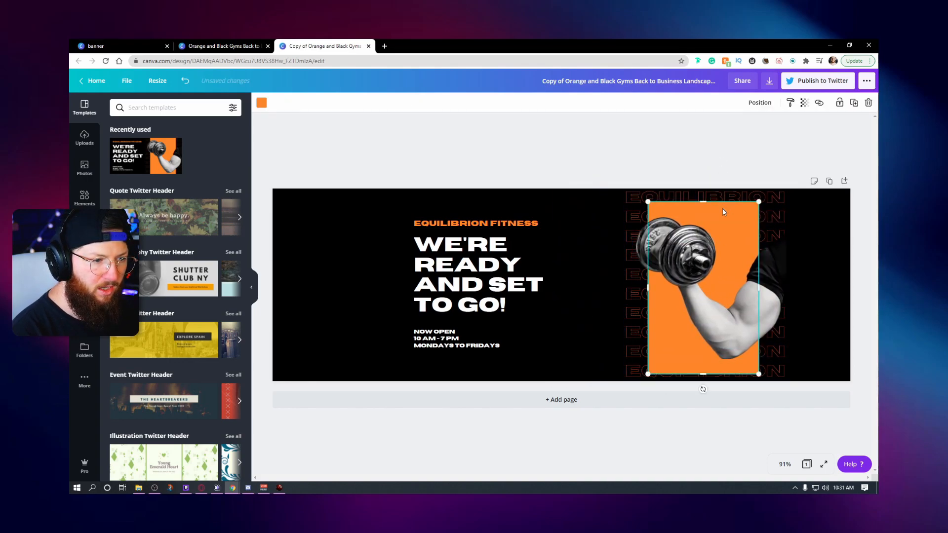
pyautogui.moveTo(704, 203); pyautogui.dragTo(703, 186)
pyautogui.click(709, 150)
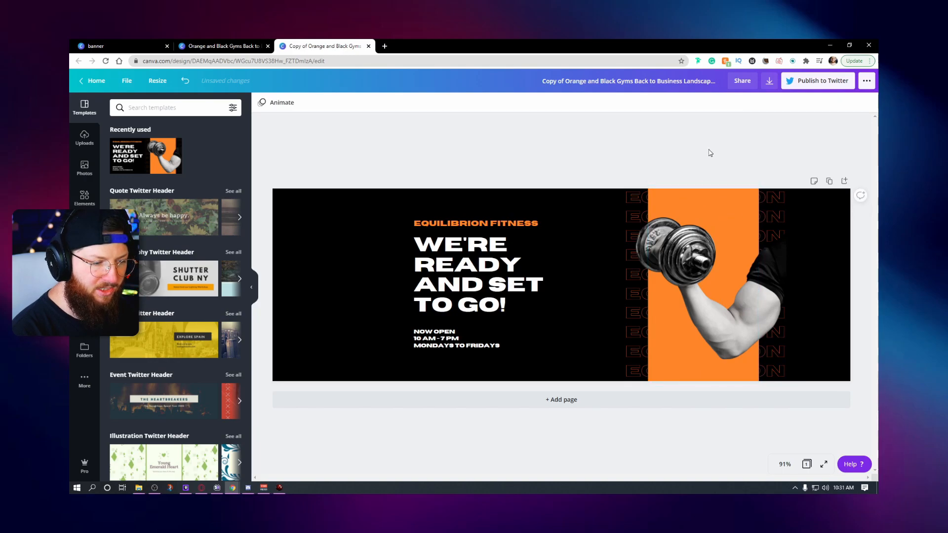
# Delete the photo of the arm lifting the dumbbell from the orange rectangle.
pyautogui.click(718, 279)
pyautogui.press('Delete')
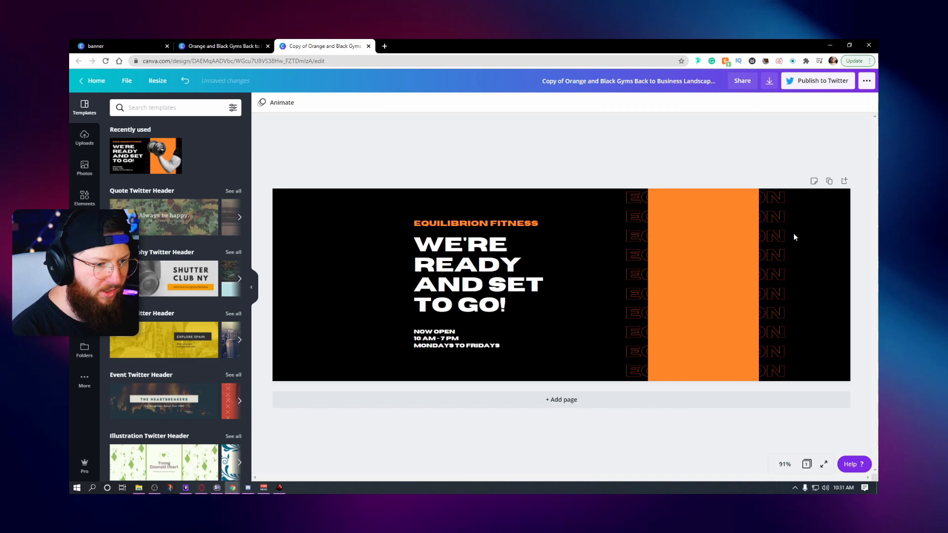
# Shift the headline and opening-hours text left together and enlarge both slightly.
pyautogui.click(462, 269)
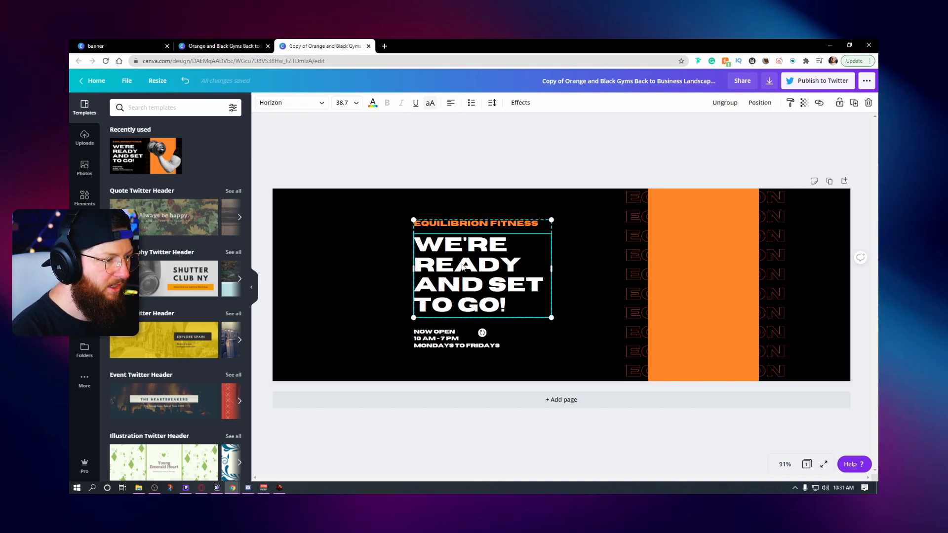
pyautogui.keyDown('shift'); pyautogui.click(429, 340); pyautogui.keyUp('shift')
pyautogui.moveTo(481, 274); pyautogui.dragTo(433, 274)
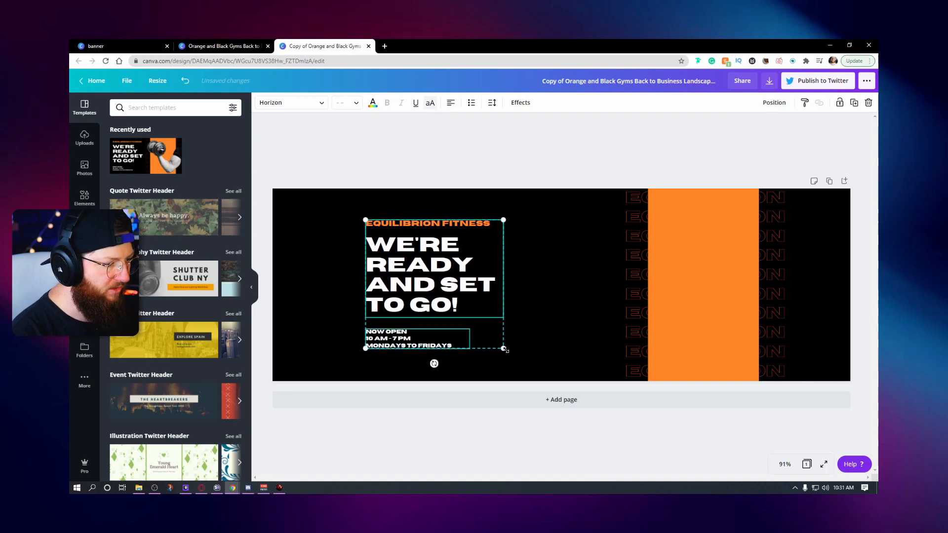
pyautogui.moveTo(507, 351); pyautogui.dragTo(520, 361)
pyautogui.click(655, 413)
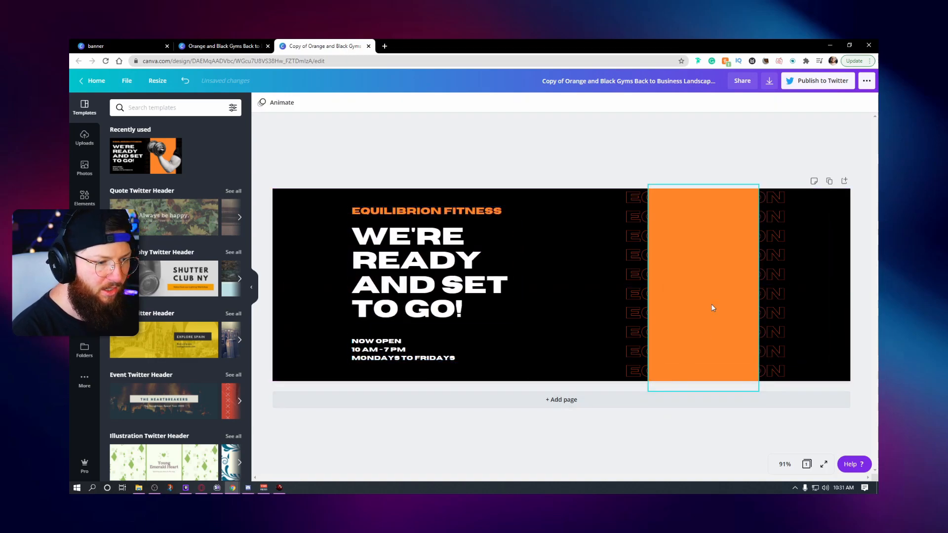
pyautogui.click(733, 249)
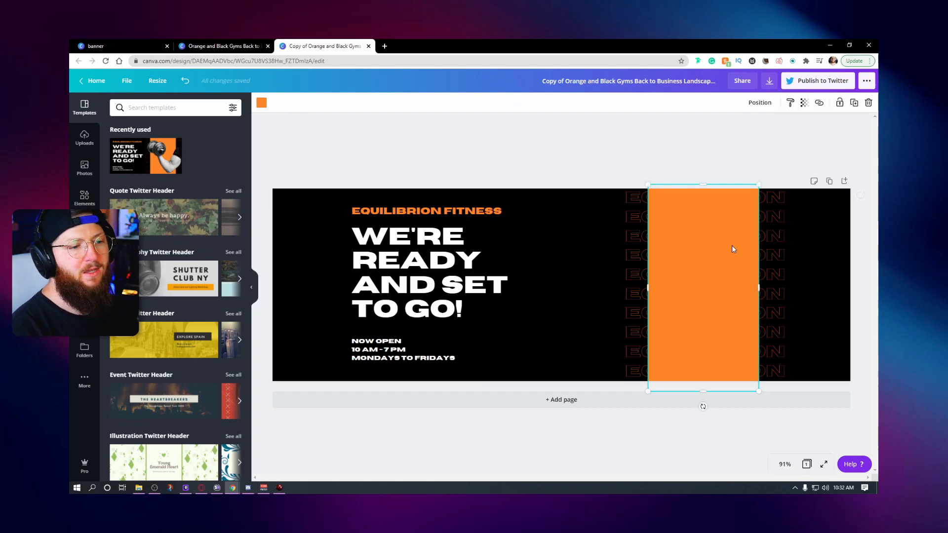
pyautogui.keyDown('shift'); pyautogui.click(635, 203); pyautogui.keyUp('shift')
pyautogui.keyDown('shift'); pyautogui.click(459, 213); pyautogui.keyUp('shift')
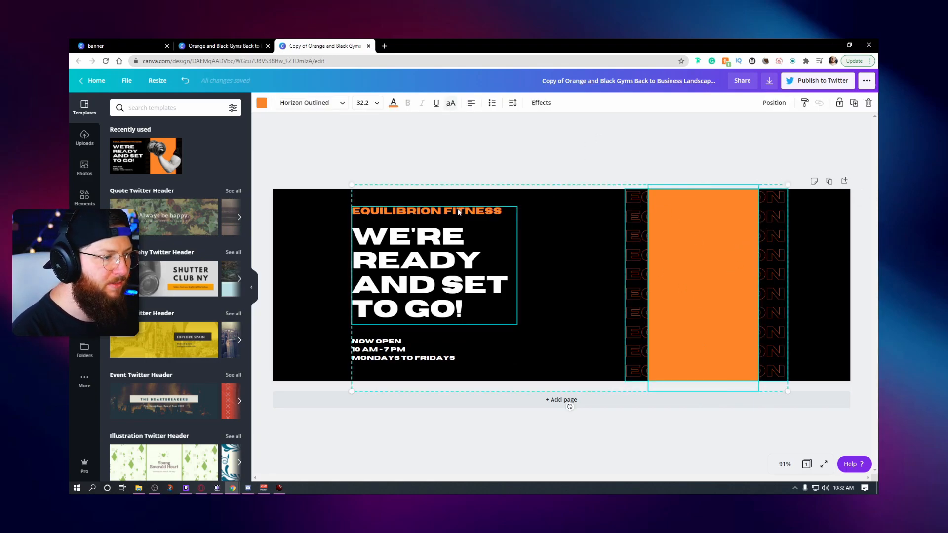
pyautogui.click(627, 136)
# Recolor the orange rectangle and the outlined EQUILIBRION text behind it red.
pyautogui.click(680, 201)
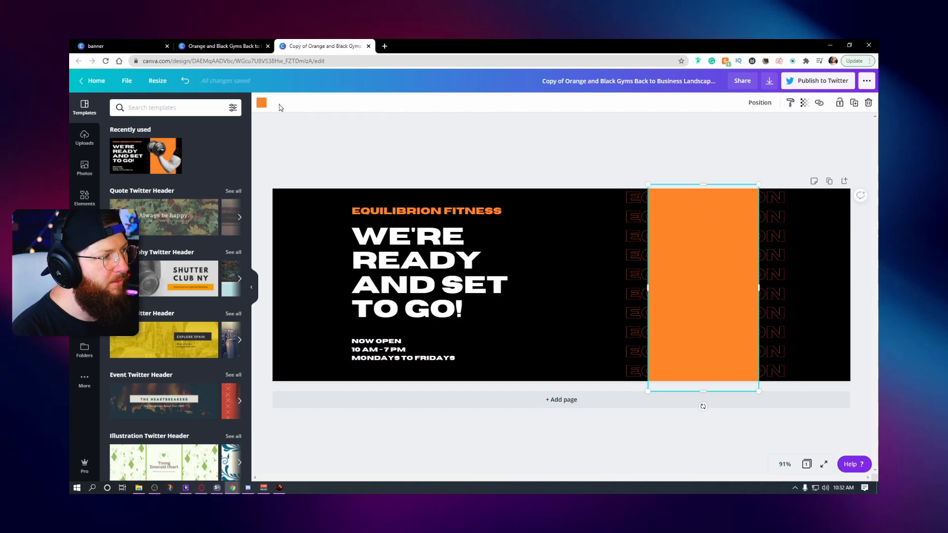
pyautogui.click(262, 102)
pyautogui.click(143, 292)
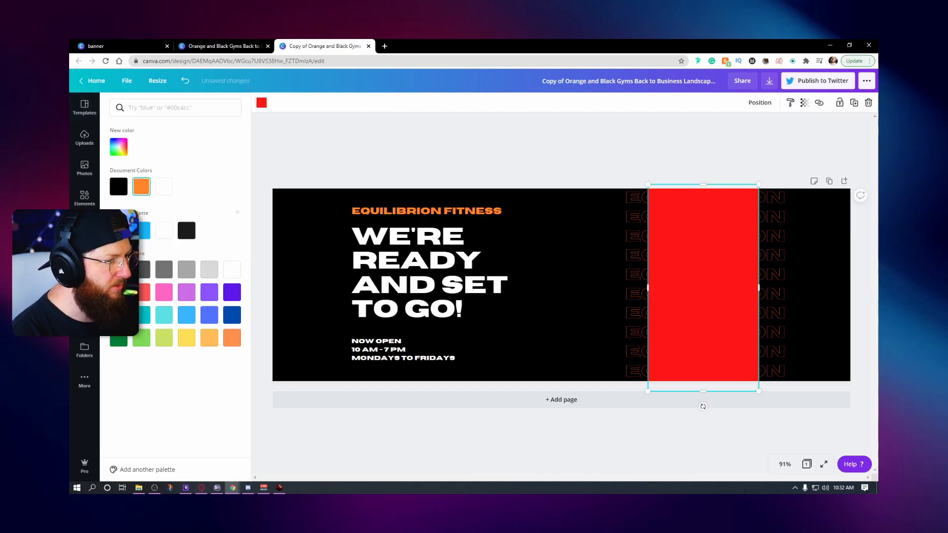
pyautogui.click(628, 202)
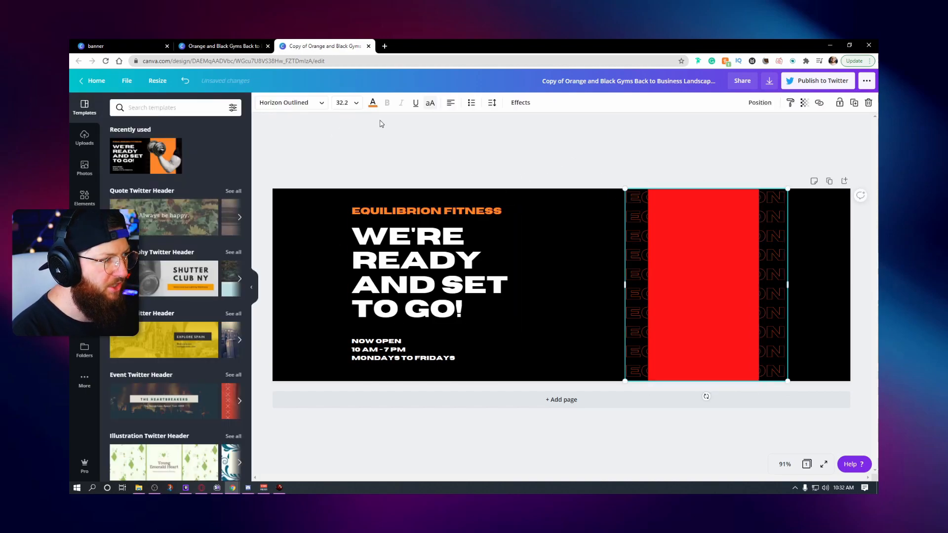
pyautogui.click(372, 103)
pyautogui.click(141, 187)
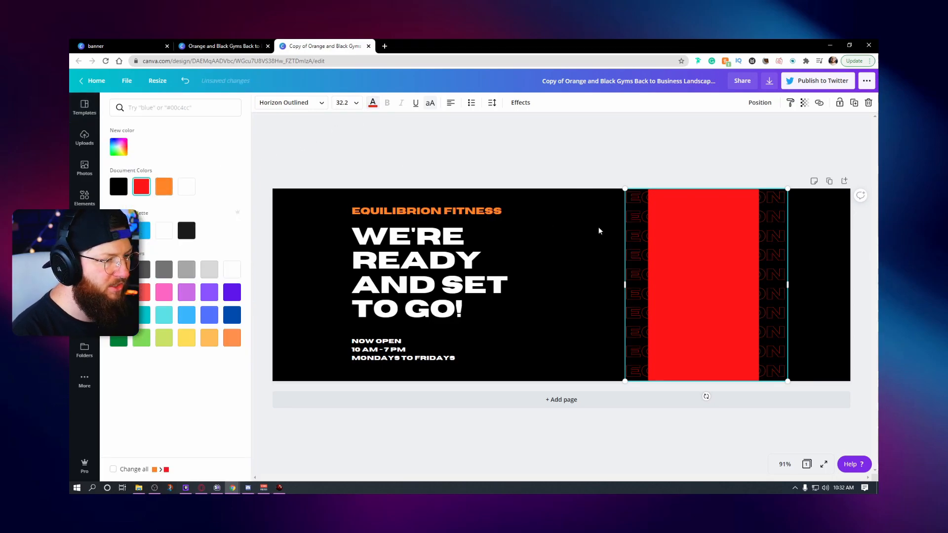
# Replace the repeated EQUILIBRION text with "YOUTHFUL YETI", widen its box to about 551, and place it beside the headline.
pyautogui.doubleClick(639, 207)
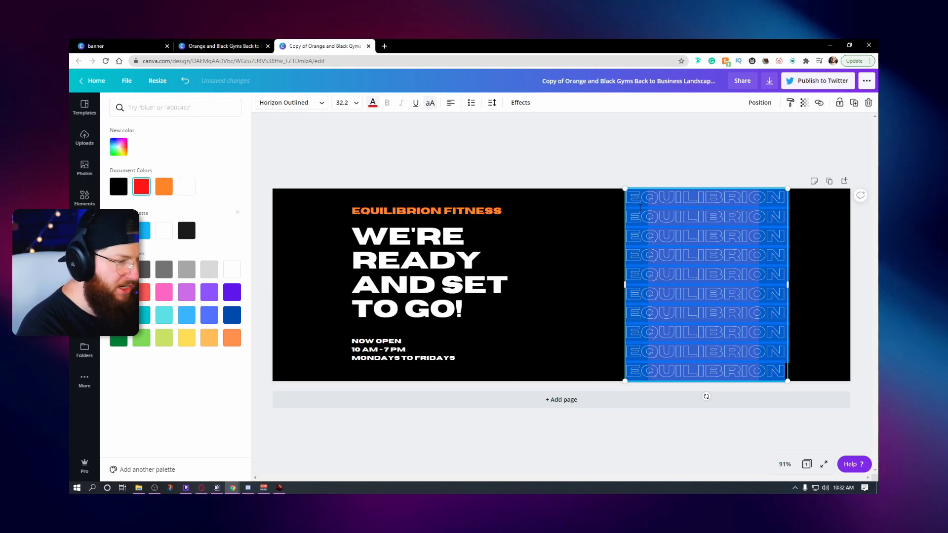
pyautogui.write('YOUTUBE YEA')
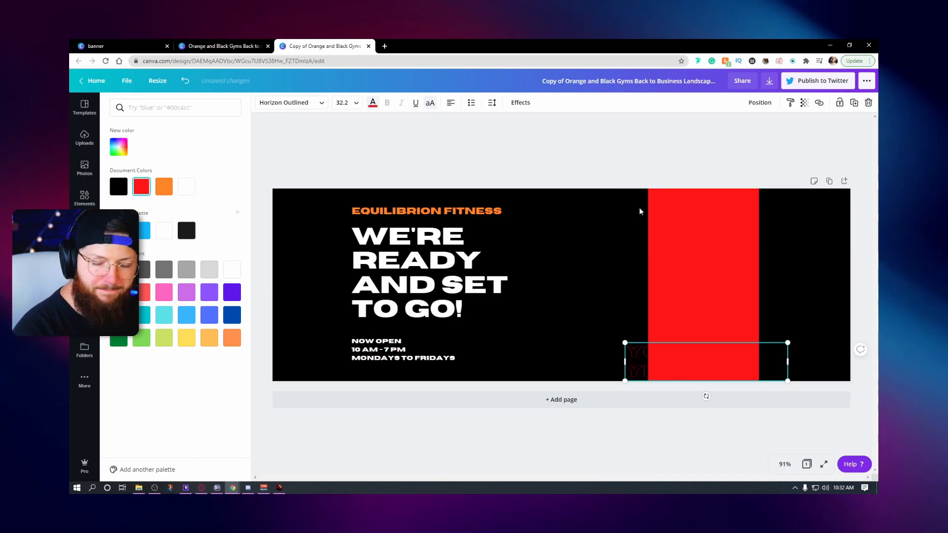
pyautogui.moveTo(637, 354); pyautogui.dragTo(472, 269)
pyautogui.moveTo(622, 277); pyautogui.dragTo(672, 277)
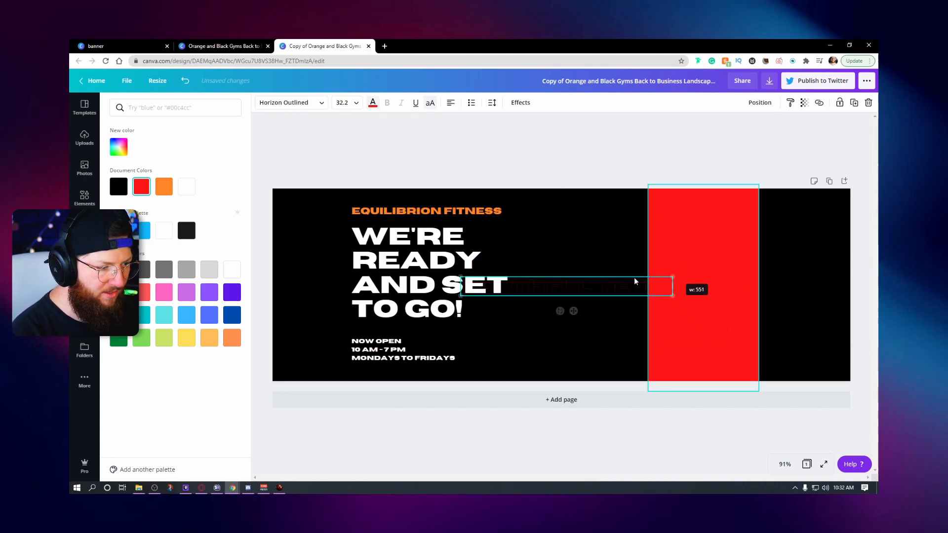
pyautogui.moveTo(600, 286); pyautogui.dragTo(664, 232)
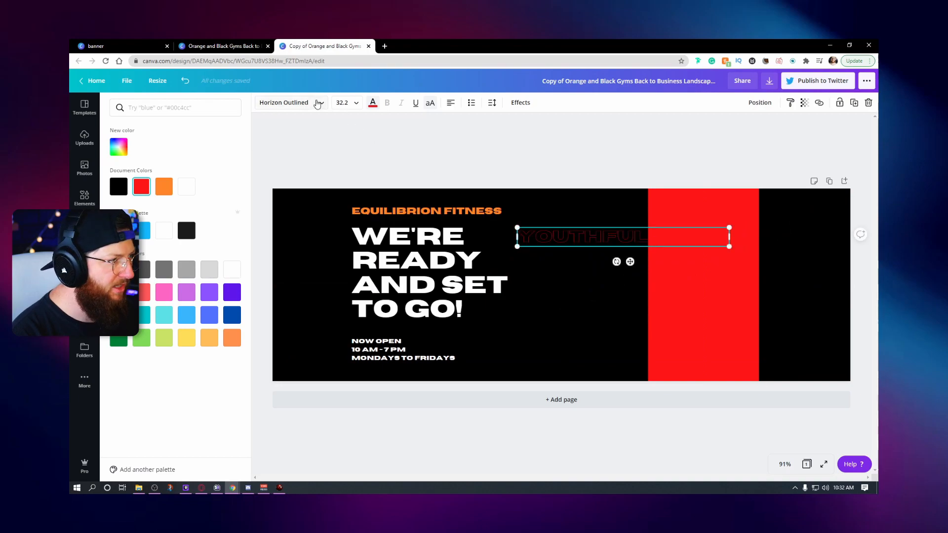
# Set the YOUTHFUL YETI text in italic Adumu Regular and nudge it slightly down and left.
pyautogui.click(289, 102)
pyautogui.click(140, 181)
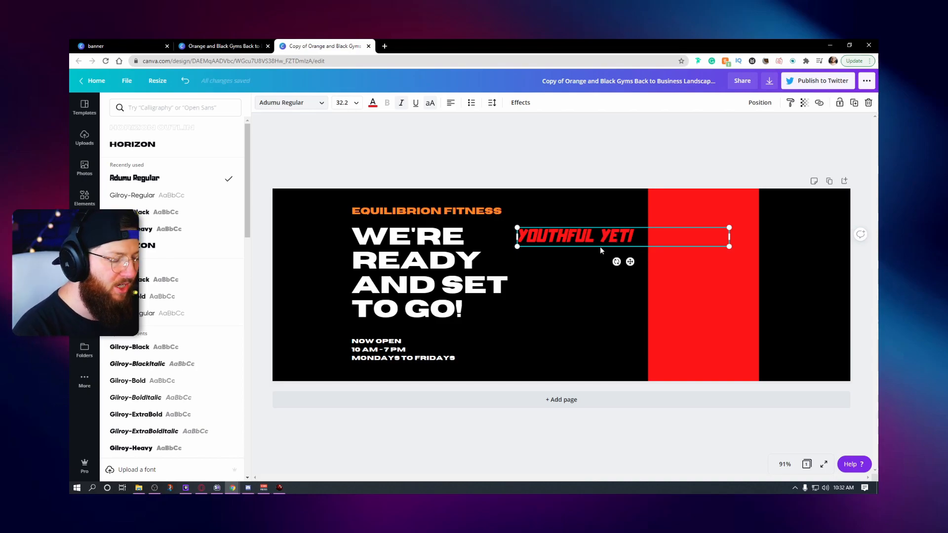
pyautogui.moveTo(606, 235); pyautogui.dragTo(602, 239)
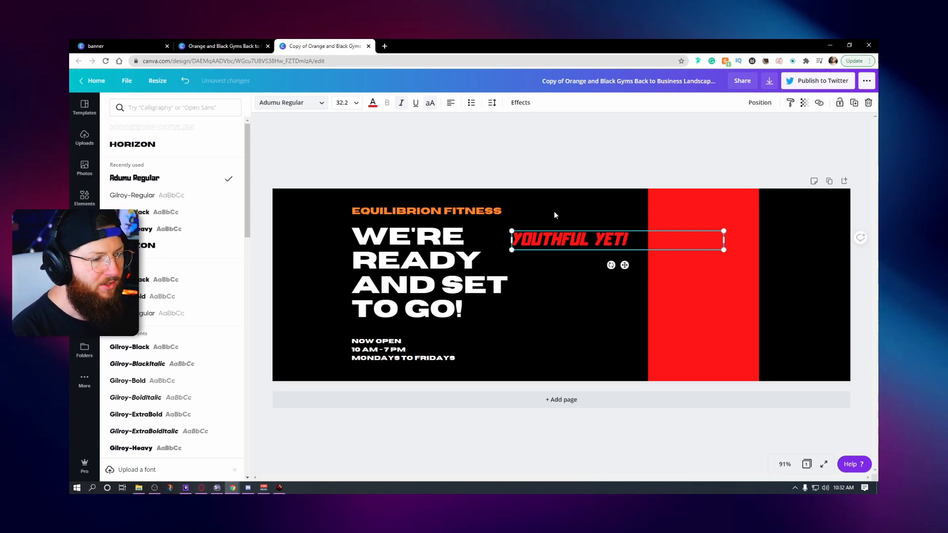
pyautogui.click(579, 238)
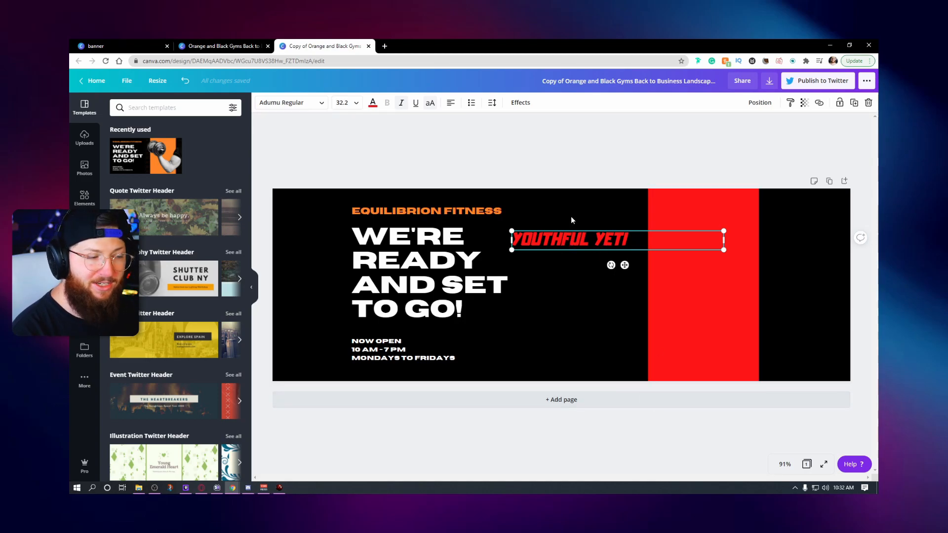
# Apply the outline-only text effect at thickness 50 to YOUTHFUL YETI and set its letter spacing to 156.
pyautogui.click(520, 102)
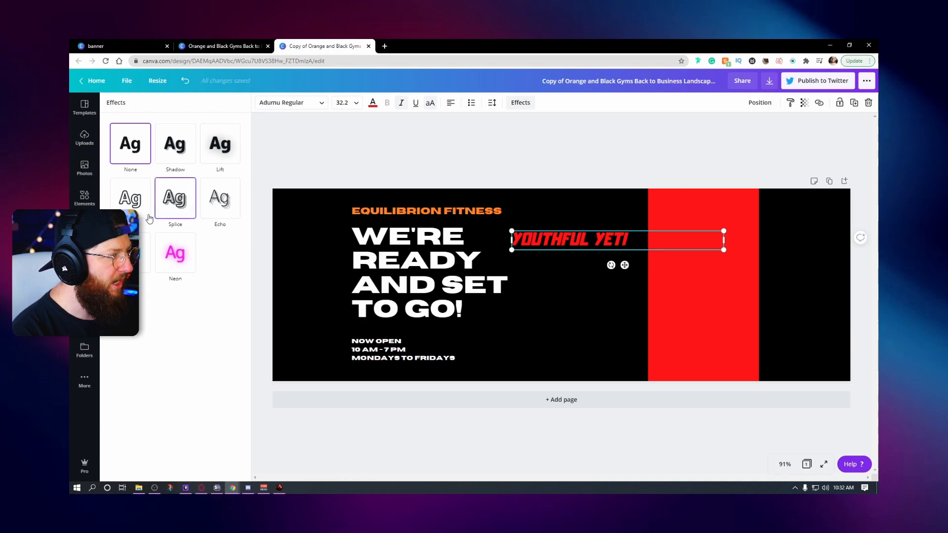
pyautogui.click(130, 197)
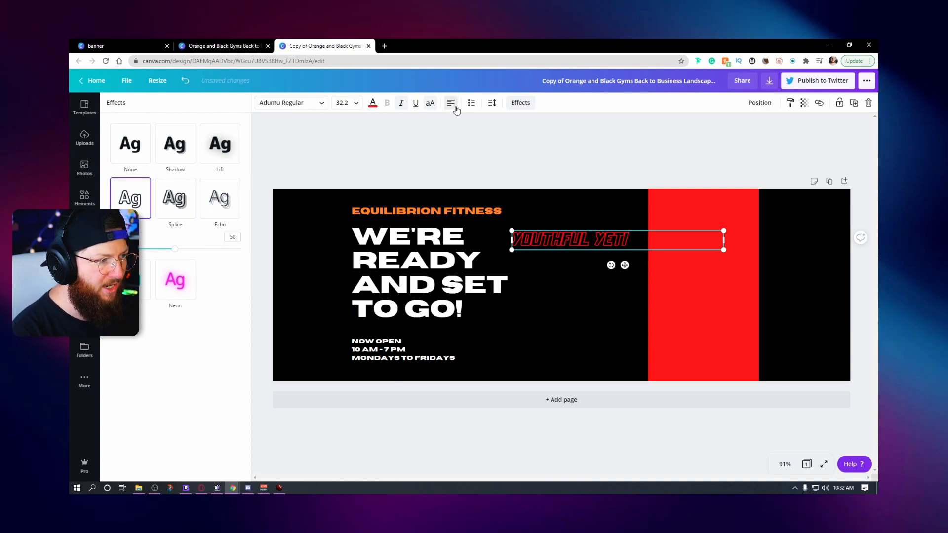
pyautogui.click(492, 102)
pyautogui.moveTo(545, 128); pyautogui.dragTo(554, 130)
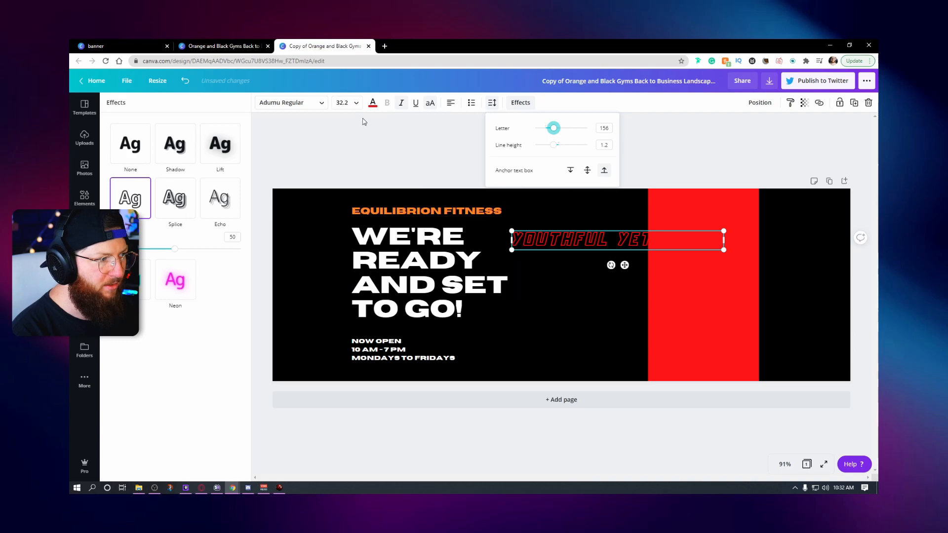
# Set the YOUTHFUL YETI text to size 56 and fit it on one line across the upper part of the red rectangle.
pyautogui.click(354, 103)
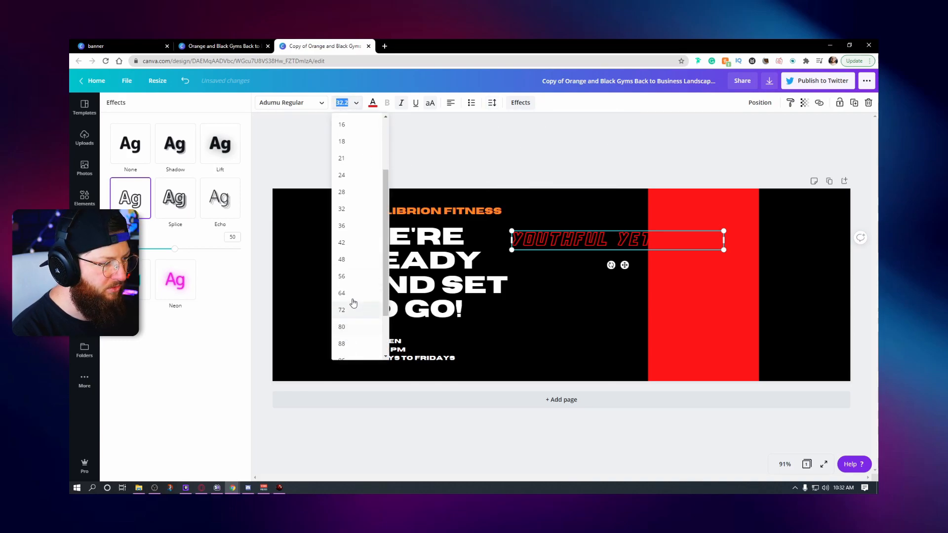
pyautogui.click(353, 276)
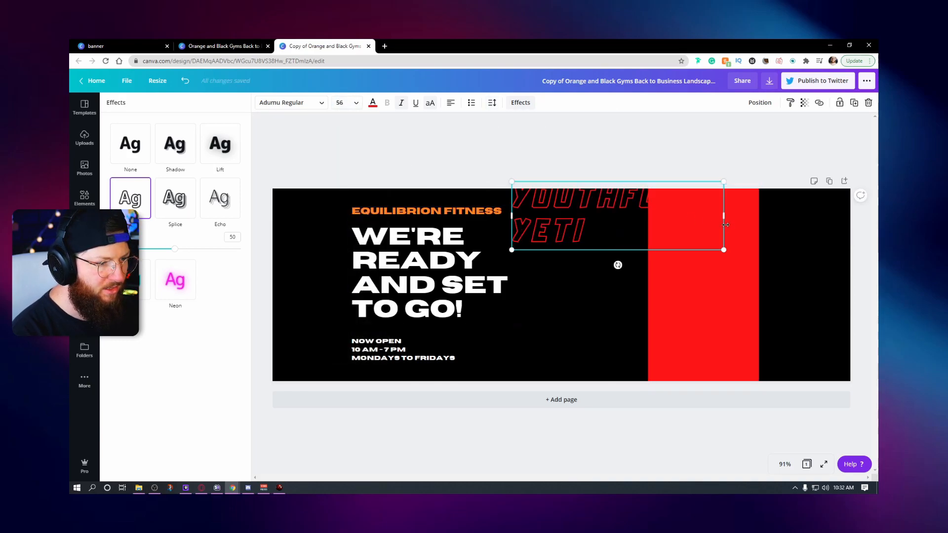
pyautogui.moveTo(725, 225); pyautogui.dragTo(798, 230)
pyautogui.moveTo(638, 232); pyautogui.dragTo(685, 214)
# Widen the red rectangle on both sides and nudge the YOUTHFUL YETI text slightly right.
pyautogui.click(665, 267)
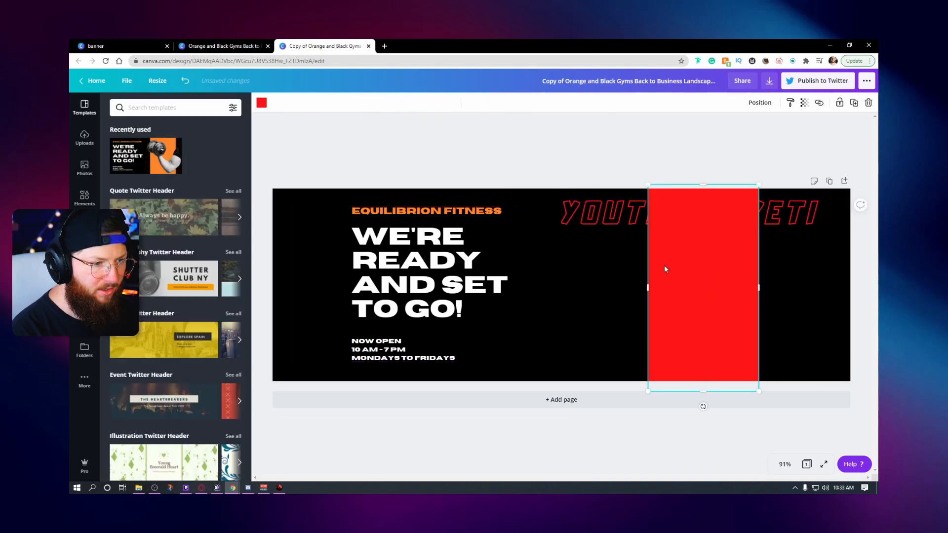
pyautogui.moveTo(759, 286); pyautogui.dragTo(773, 287)
pyautogui.click(796, 209)
pyautogui.moveTo(795, 209); pyautogui.dragTo(799, 210)
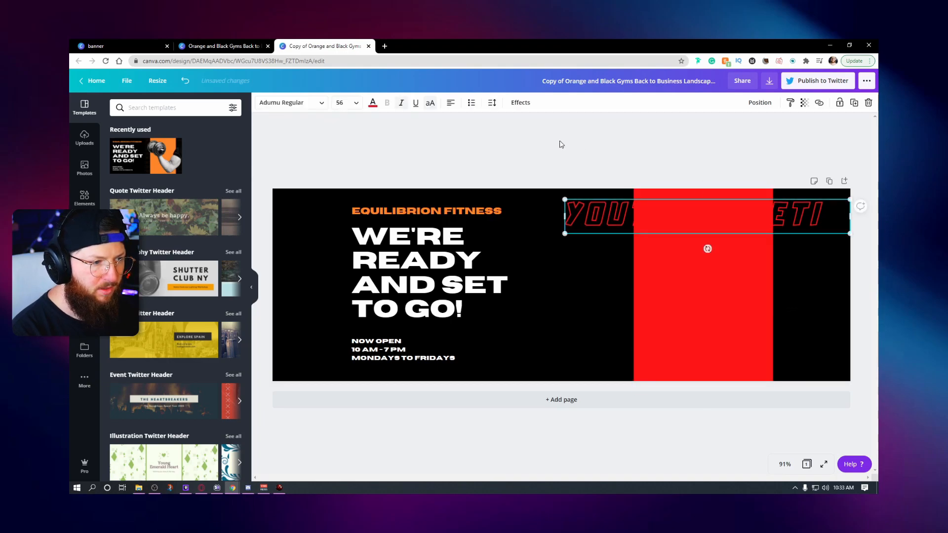
# Set the YOUTHFUL YETI text to size 48 and stack duplicates of it down the header in seven rows.
pyautogui.click(340, 102)
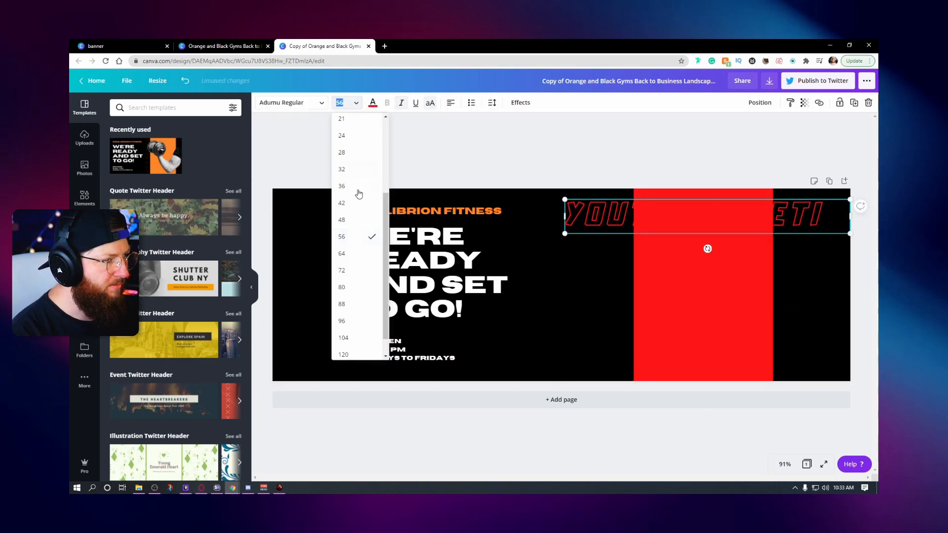
pyautogui.click(356, 220)
pyautogui.moveTo(617, 218); pyautogui.dragTo(621, 268)
pyautogui.keyDown('shift'); pyautogui.click(625, 237); pyautogui.keyUp('shift')
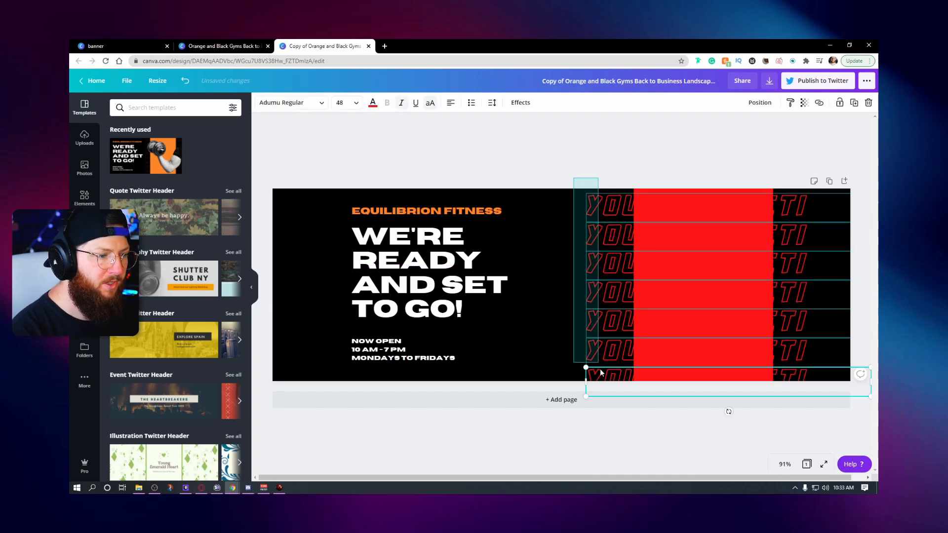
# Select all seven YOUTHFUL YETI rows and shift them slightly up so they are cropped evenly by the header's top and bottom edges.
pyautogui.keyDown('shift'); pyautogui.click(600, 369); pyautogui.keyUp('shift')
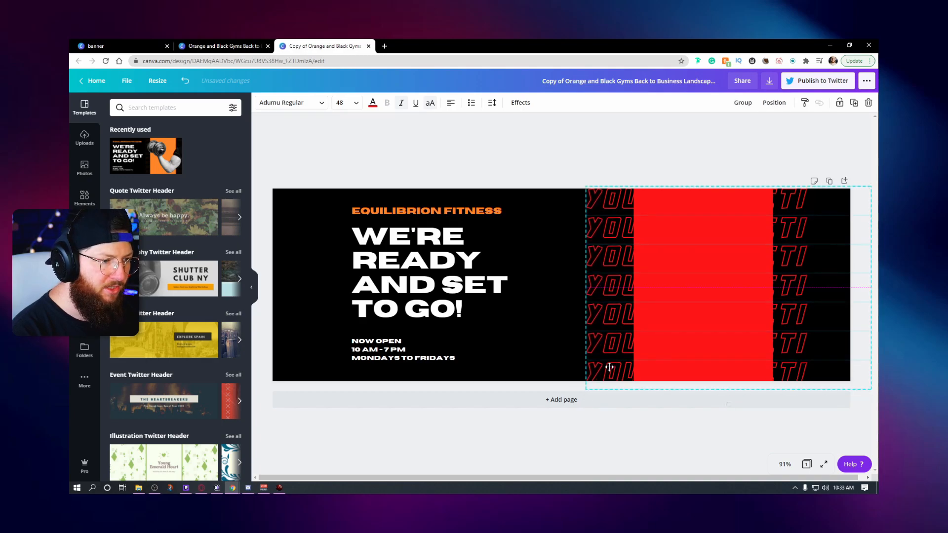
pyautogui.moveTo(609, 365); pyautogui.dragTo(609, 367)
pyautogui.click(754, 369)
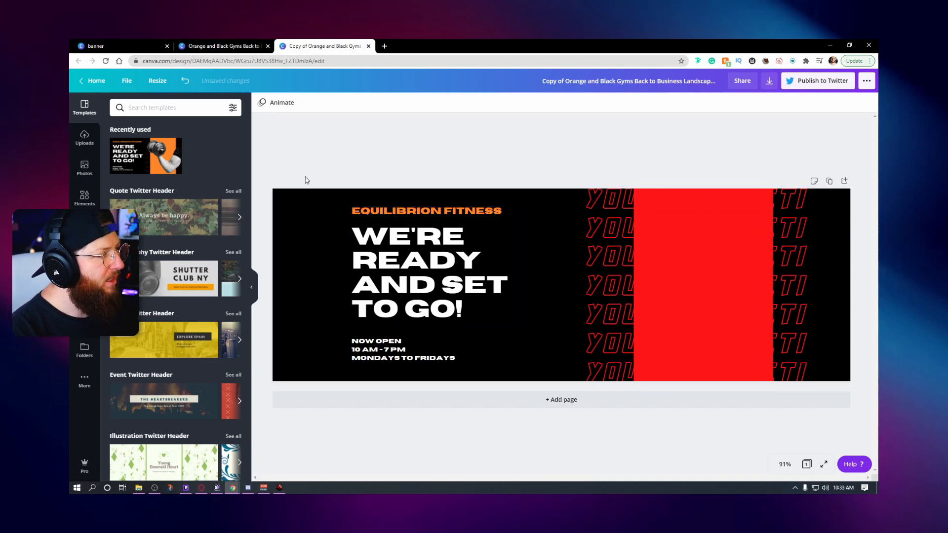
# Search the elements for LINE, add the rough brush-stroke line and rotate it to vertical.
pyautogui.click(84, 197)
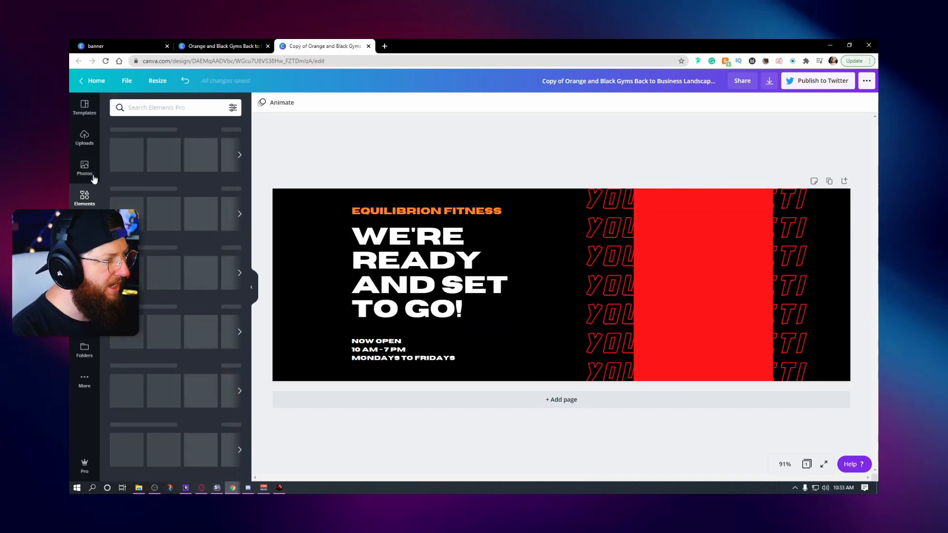
pyautogui.click(156, 108)
pyautogui.write('LINE')
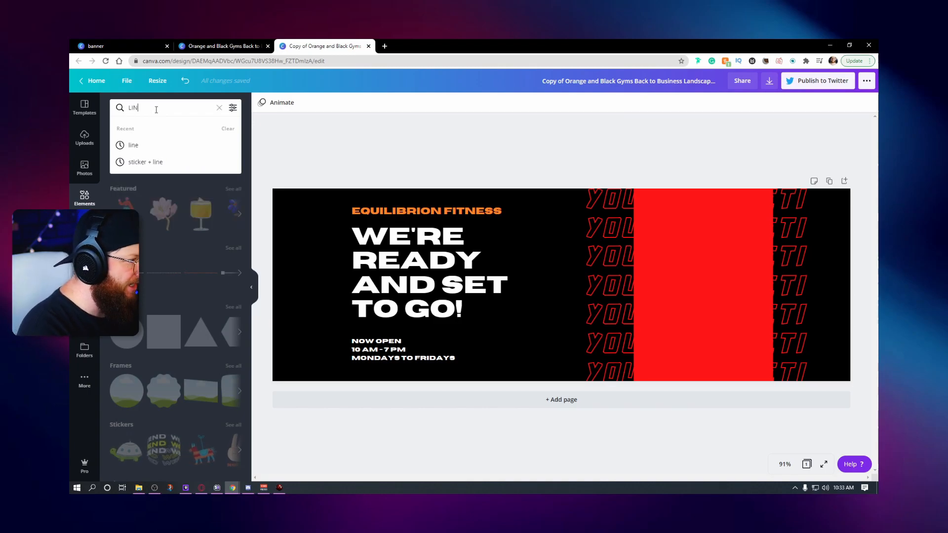
pyautogui.press('Return')
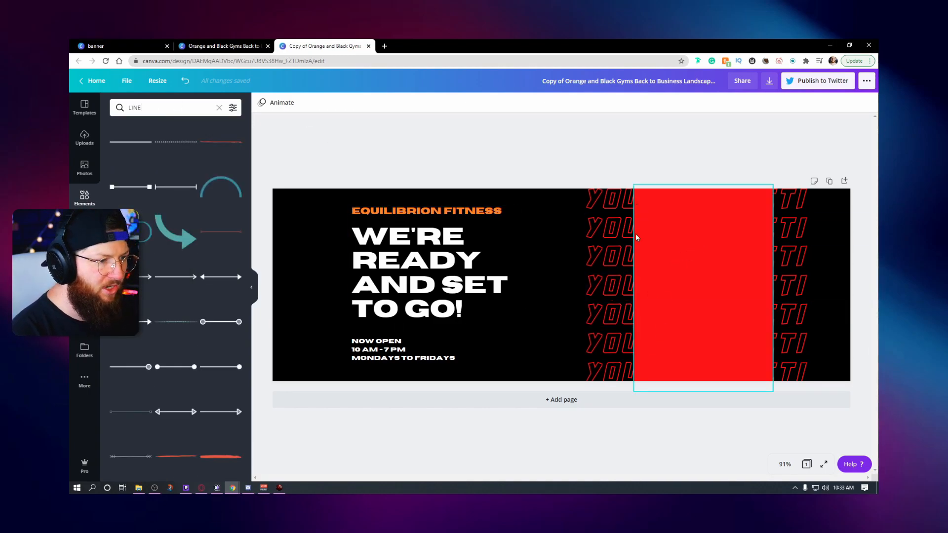
pyautogui.click(220, 142)
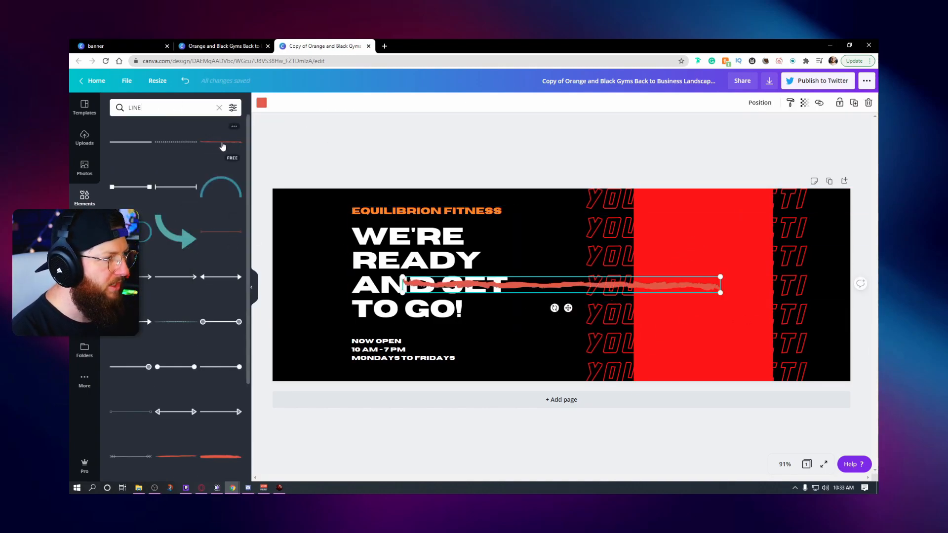
pyautogui.moveTo(554, 308)
pyautogui.mouseDown()
pyautogui.moveTo(619, 312)
pyautogui.moveTo(630, 291)
pyautogui.mouseUp()
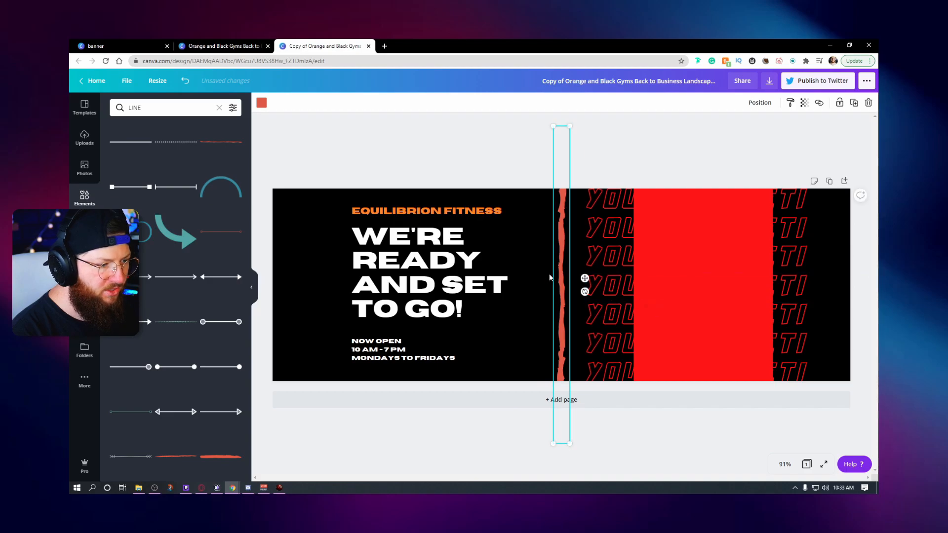
# Recolour the vertical brush line to the document's red and use it to roughen both side edges of the red rectangle.
pyautogui.click(261, 102)
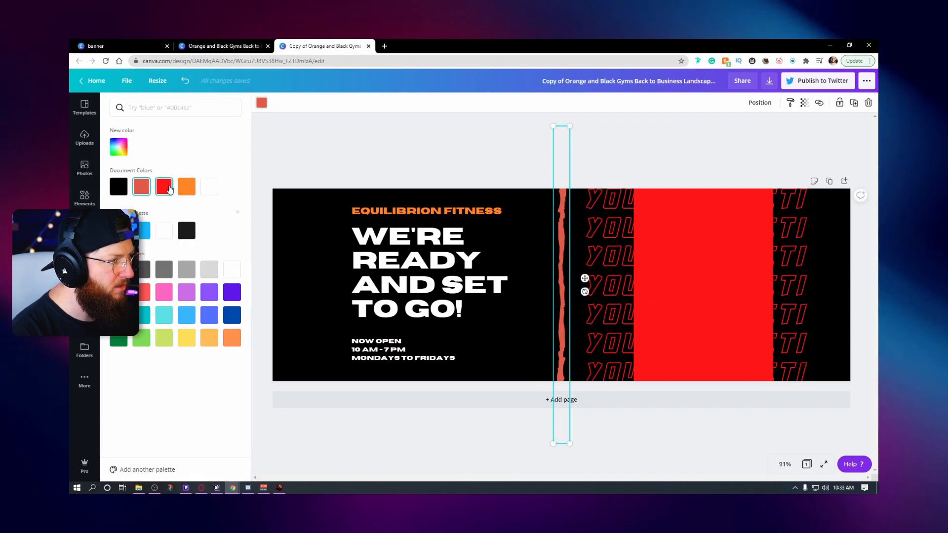
pyautogui.click(165, 187)
pyautogui.moveTo(565, 258); pyautogui.dragTo(757, 211)
pyautogui.click(672, 160)
pyautogui.click(634, 237)
pyautogui.click(768, 220)
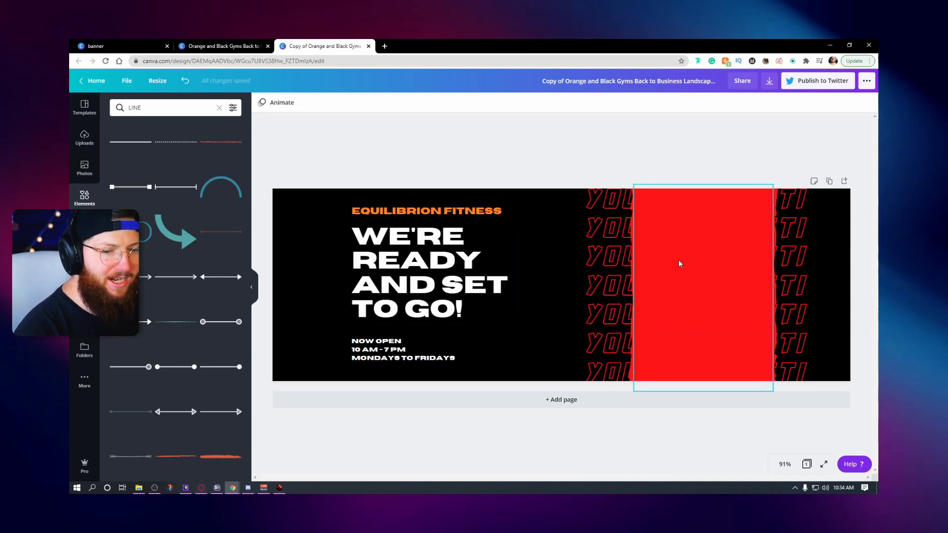
# Recolour the EQUILIBRION FITNESS text red and replace its wording with LIVE ON TWITCH.
pyautogui.click(423, 213)
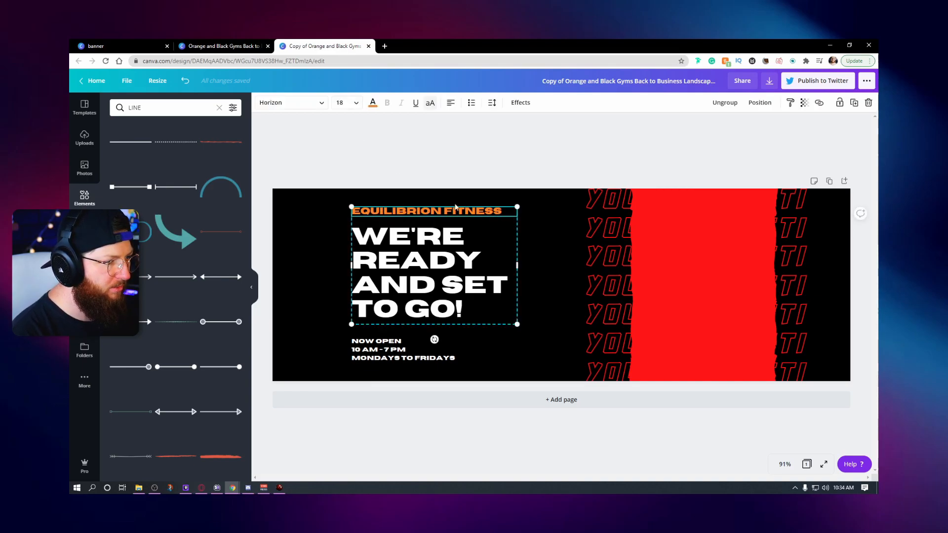
pyautogui.click(373, 103)
pyautogui.click(142, 186)
pyautogui.tripleClick(410, 211)
pyautogui.write('LIFE')
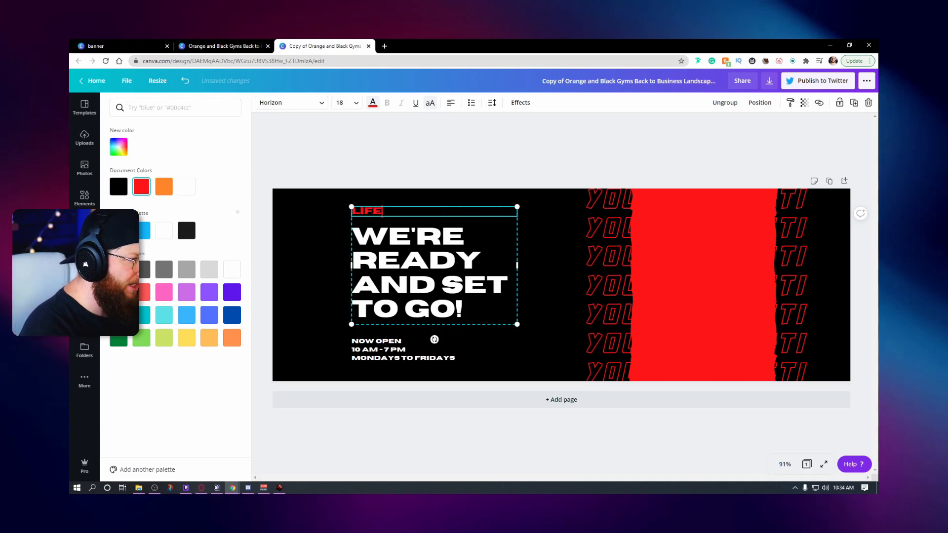
pyautogui.write('E ON TWITCH')
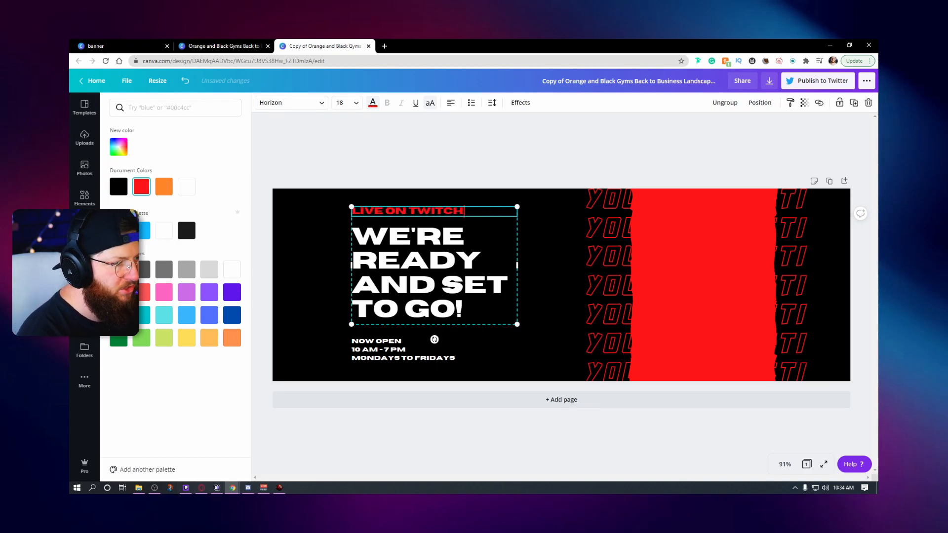
pyautogui.click(467, 124)
pyautogui.click(466, 166)
# Replace the WE'RE READY AND SET TO GO! headline with YOUTHFUL LOGO and widen its box so YOUTHFUL fits on one line.
pyautogui.click(430, 266)
pyautogui.doubleClick(431, 266)
pyautogui.write('YOU')
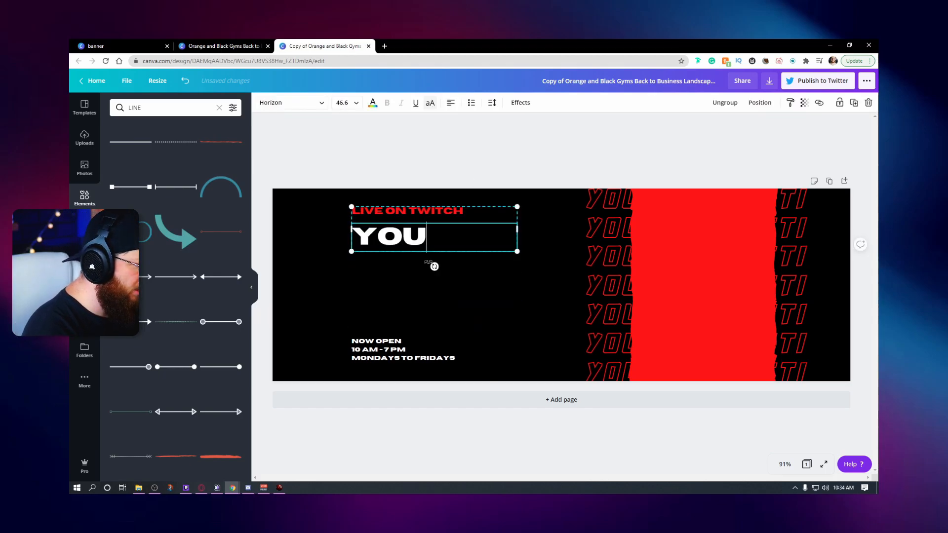
pyautogui.write('THFUL LOGO')
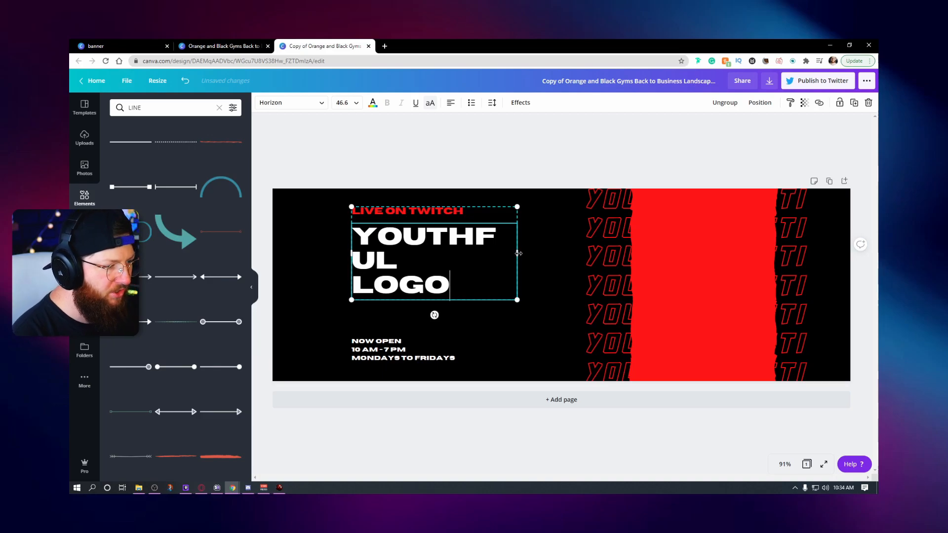
pyautogui.moveTo(518, 253); pyautogui.dragTo(554, 257)
# Change the headline's font to Adumu Regular.
pyautogui.hotkey('ctrl', 'a')
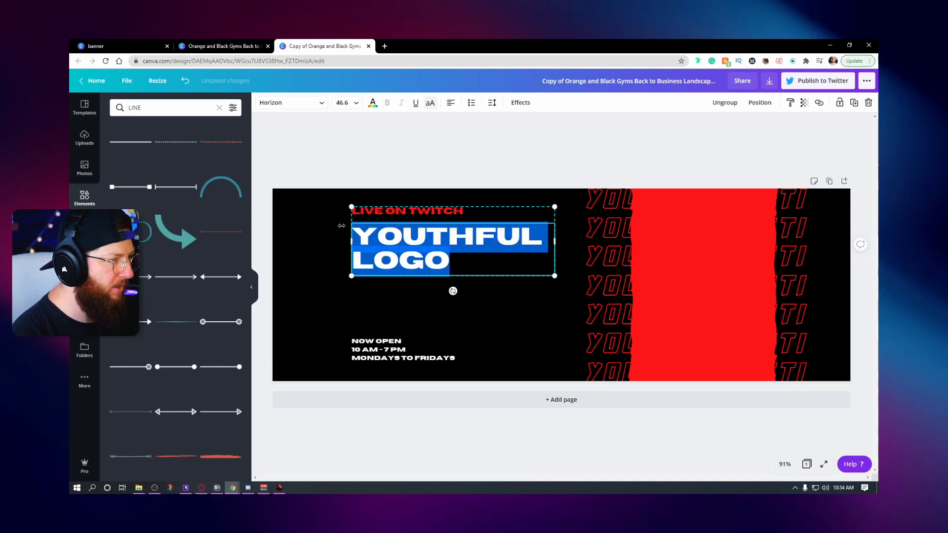
pyautogui.click(302, 103)
pyautogui.click(158, 179)
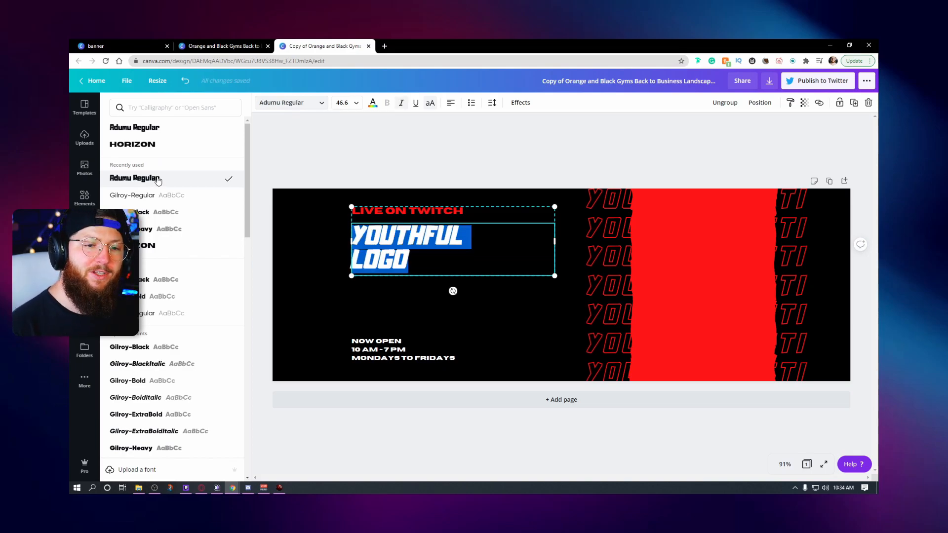
pyautogui.click(434, 149)
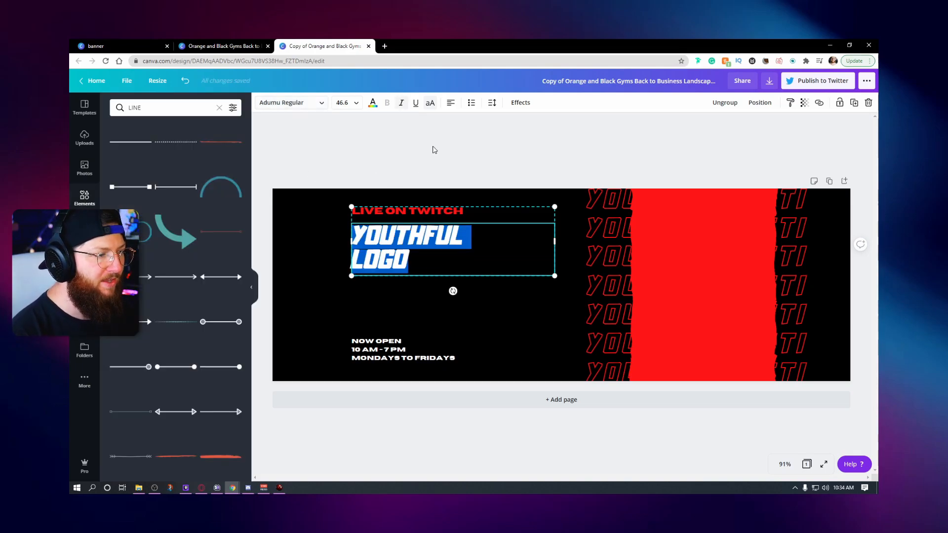
# Move the headline group slightly up and left, set the headline to size 80 and make it read YOUTHFUL YETI.
pyautogui.click(401, 241)
pyautogui.moveTo(418, 257); pyautogui.dragTo(342, 233)
pyautogui.click(399, 256)
pyautogui.click(396, 257)
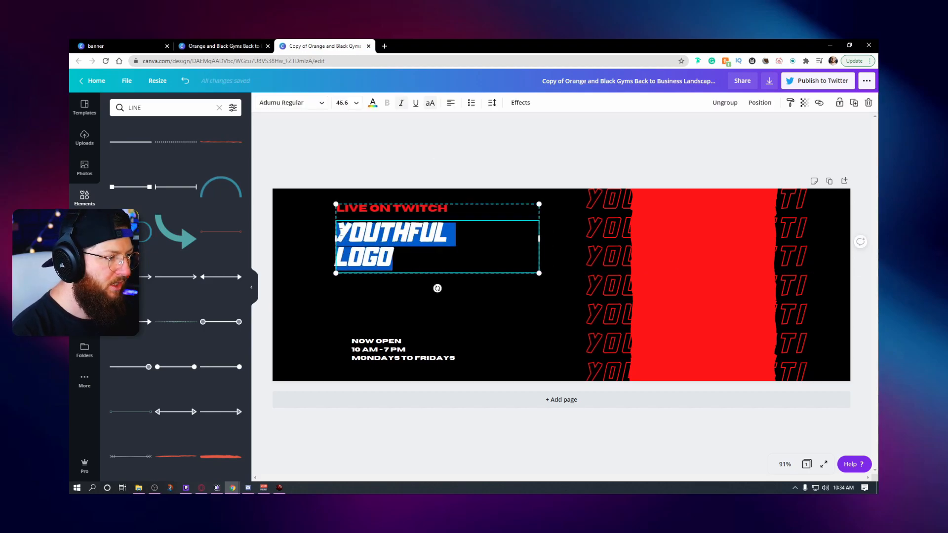
pyautogui.click(345, 102)
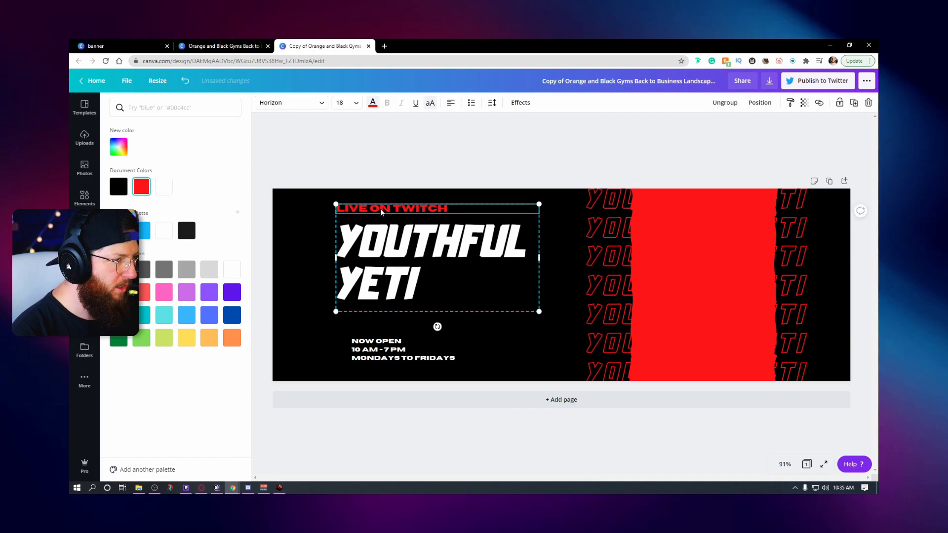
# Right-align the LIVE ON TWITCH text and move the grouped text slightly down.
pyautogui.tripleClick(381, 208)
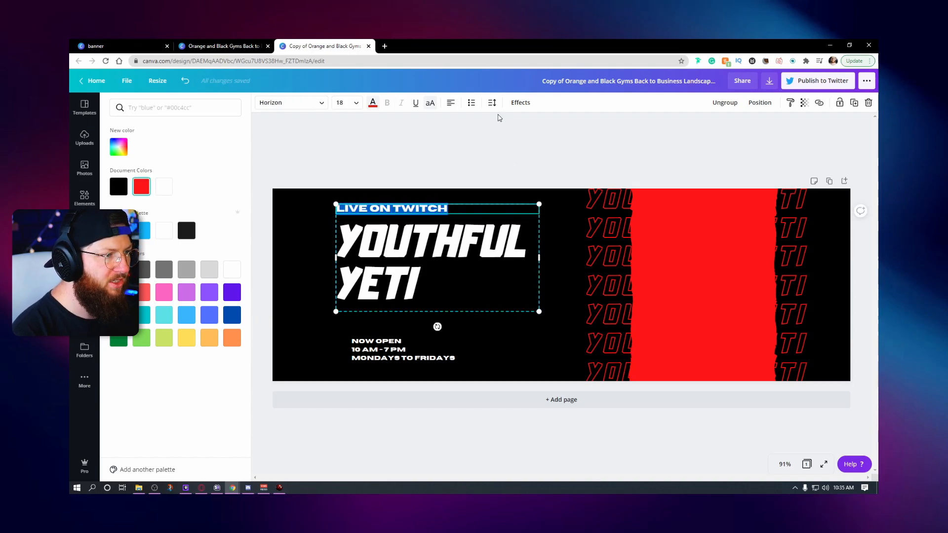
pyautogui.click(451, 102)
pyautogui.click(451, 102)
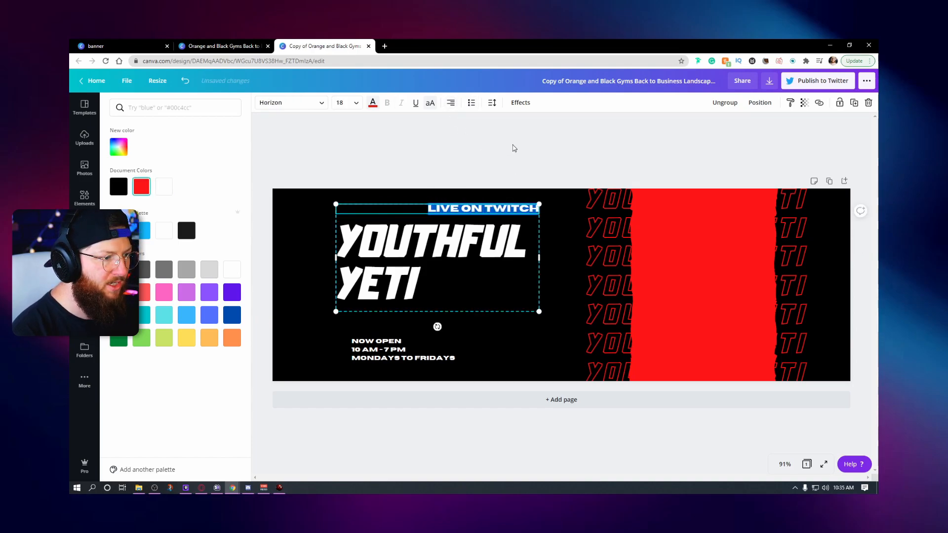
pyautogui.click(504, 157)
pyautogui.moveTo(452, 244); pyautogui.dragTo(450, 255)
pyautogui.moveTo(449, 255); pyautogui.dragTo(449, 255)
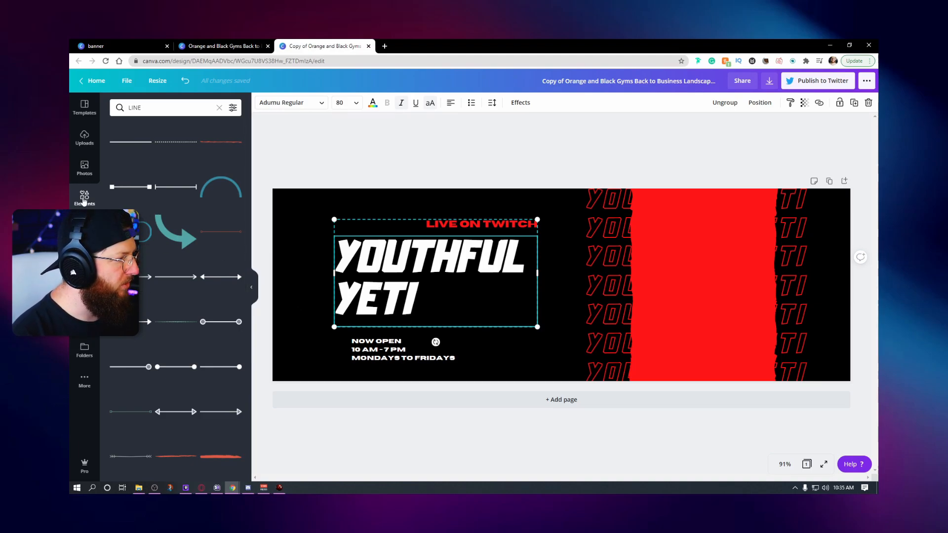
# Add the footprint graphic from the recently used elements and place it at the start of the YOUTHFUL YETI headline.
pyautogui.click(84, 200)
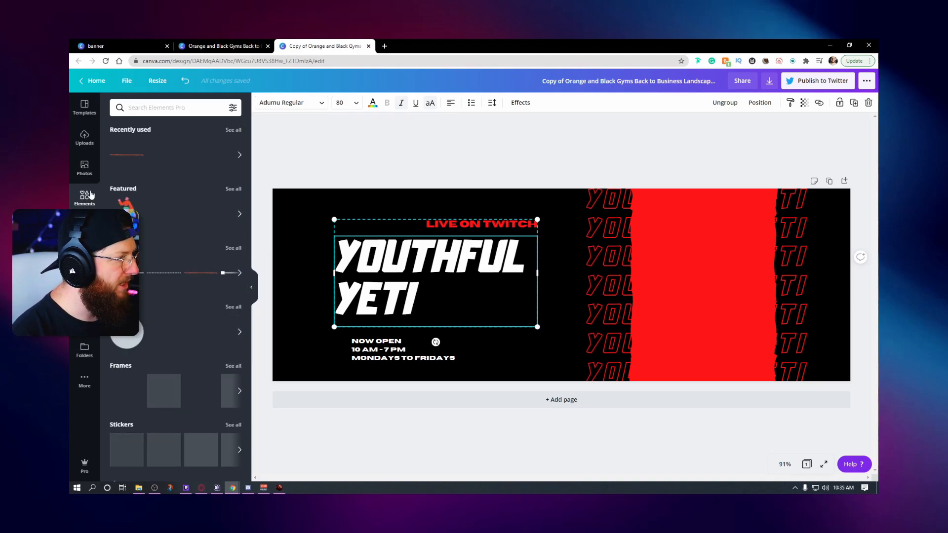
pyautogui.click(231, 130)
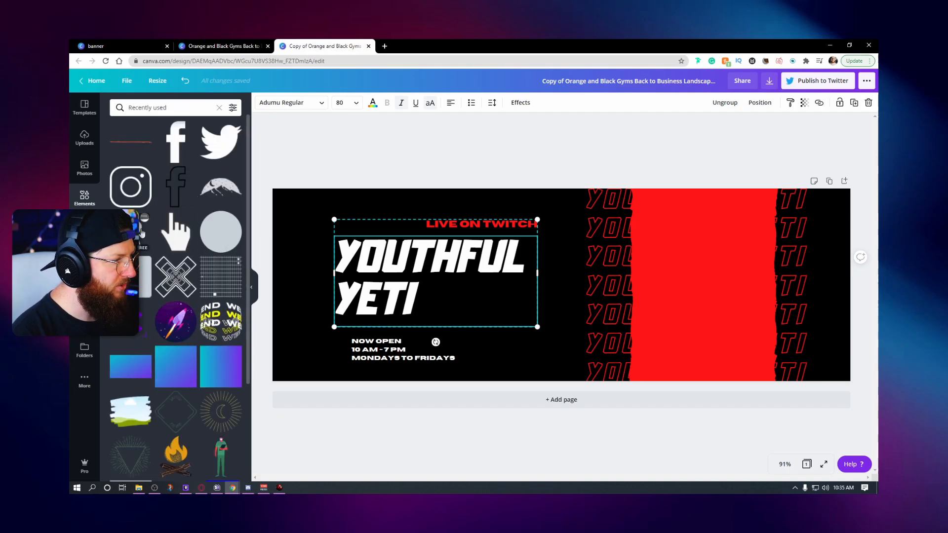
pyautogui.click(143, 232)
pyautogui.moveTo(527, 282); pyautogui.dragTo(277, 272)
# Recolour the footprint red, enlarge and tilt it, and position it over the start of the headline.
pyautogui.click(262, 103)
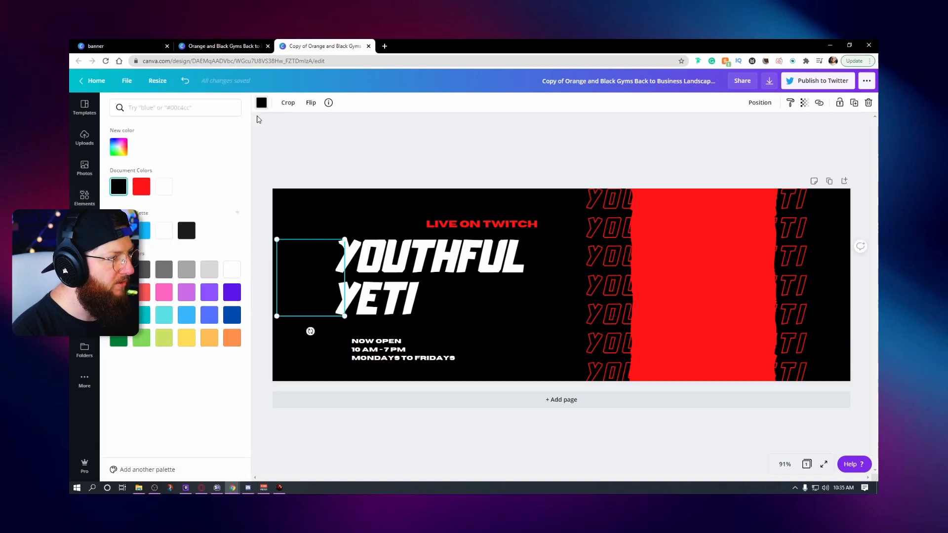
pyautogui.click(141, 186)
pyautogui.moveTo(310, 330); pyautogui.dragTo(424, 340)
pyautogui.moveTo(361, 313); pyautogui.dragTo(357, 292)
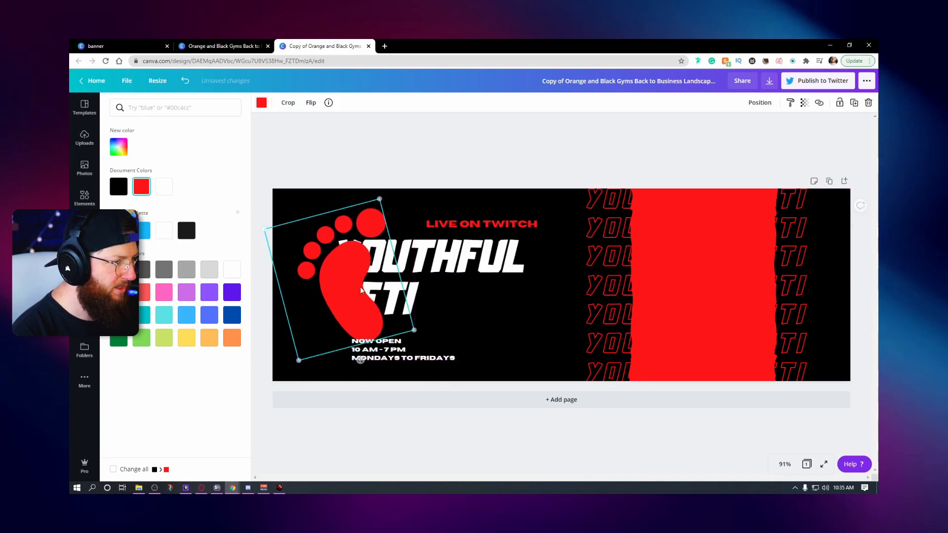
# Send the footprint backward behind the YOUTHFUL YETI text.
pyautogui.click(760, 104)
pyautogui.click(728, 129)
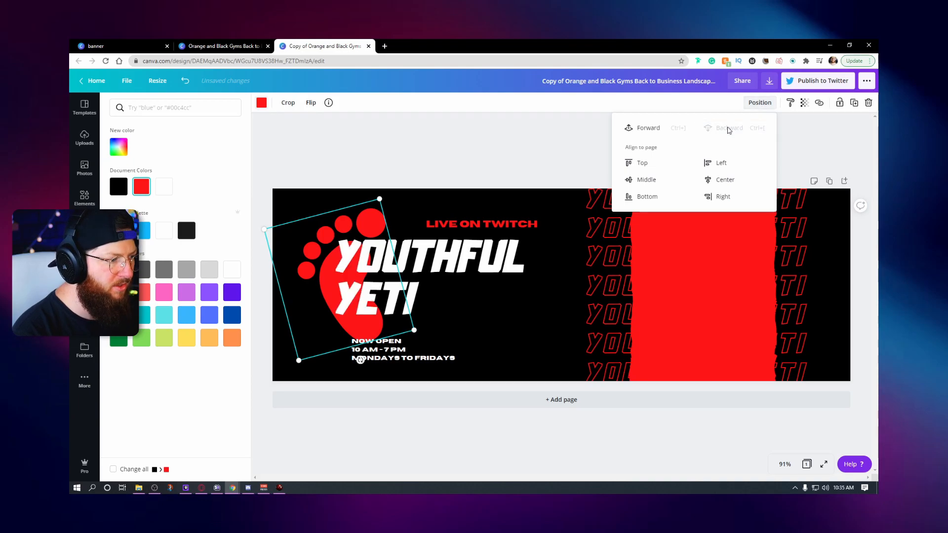
pyautogui.click(439, 283)
# Center-align the YOUTHFUL YETI headline and shift the footprint slightly higher with a bit more tilt.
pyautogui.click(415, 294)
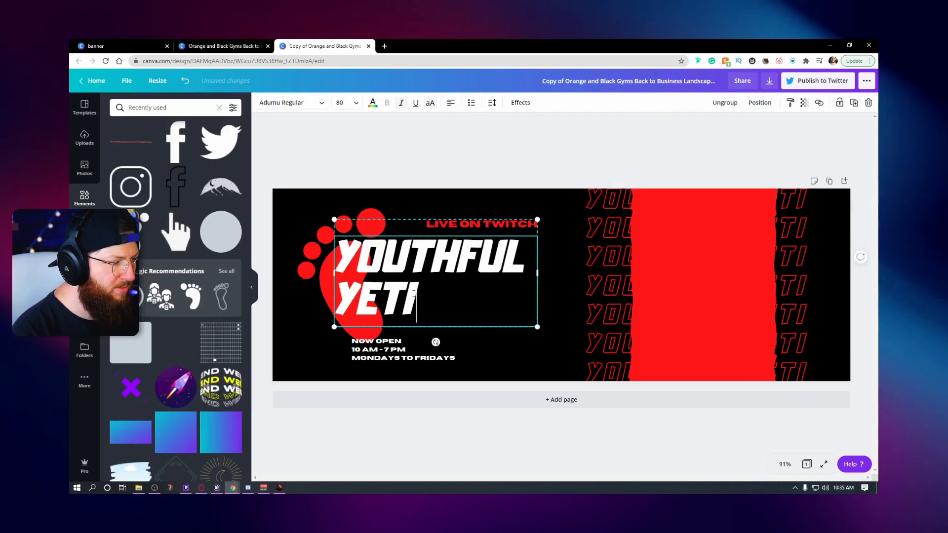
pyautogui.moveTo(416, 296); pyautogui.dragTo(337, 254)
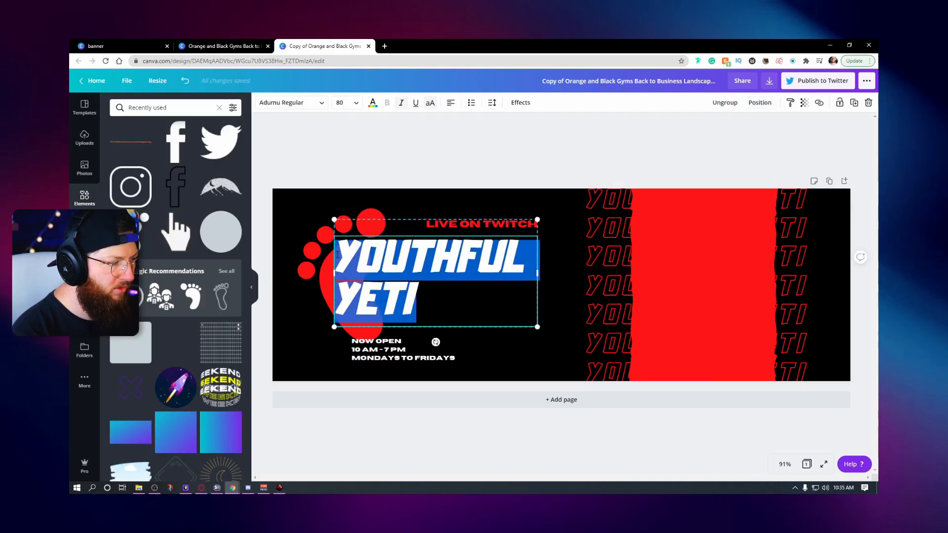
pyautogui.click(453, 106)
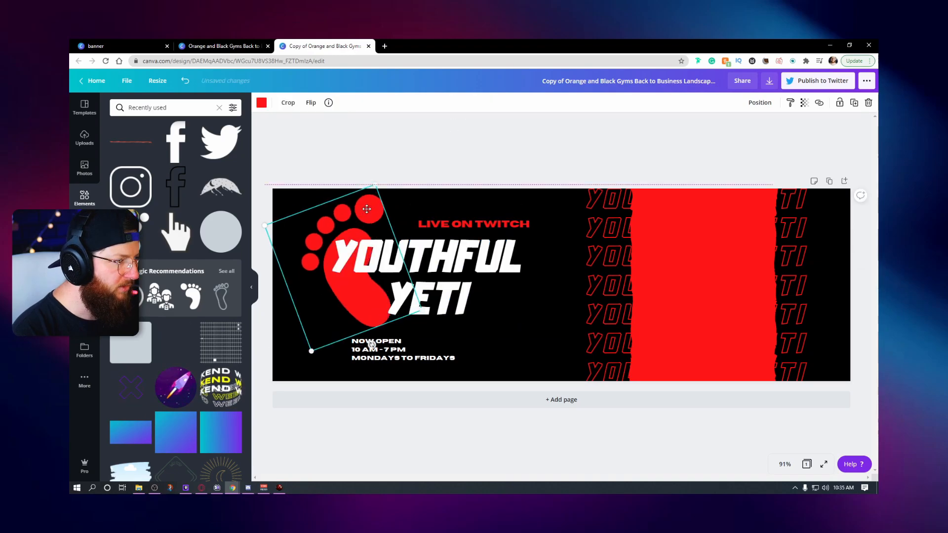
pyautogui.moveTo(367, 210); pyautogui.dragTo(371, 213)
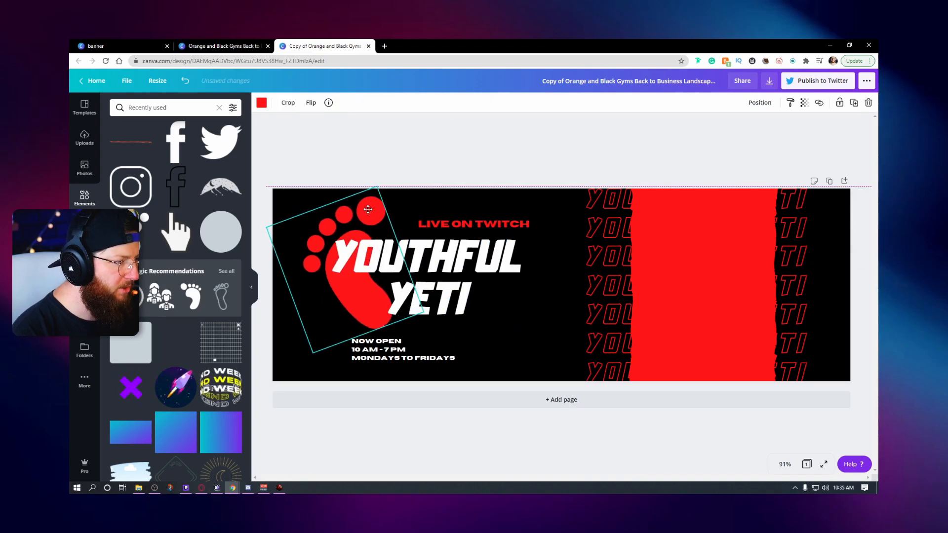
pyautogui.click(484, 167)
# Adjust the trailing space of LIVE ON TWITCH so its end lines up with the end of YOUTHFUL.
pyautogui.click(502, 225)
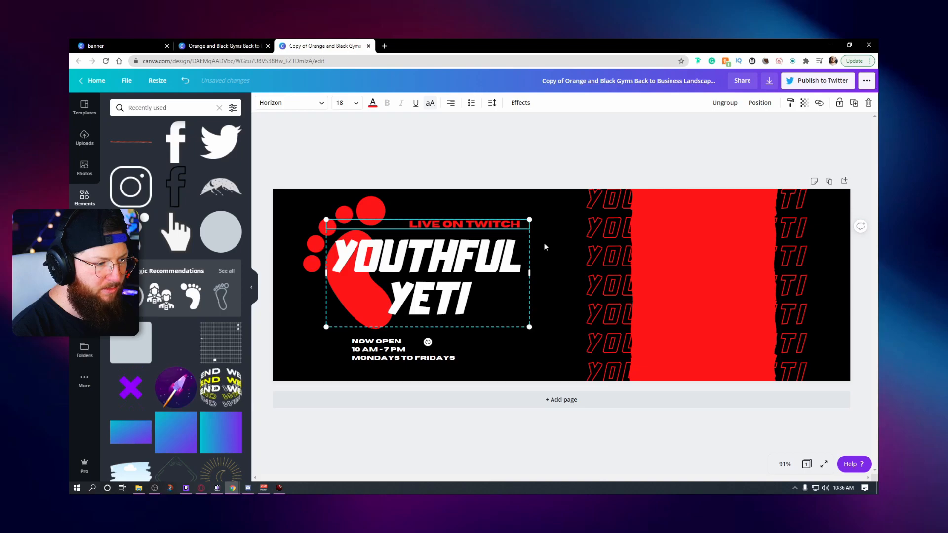
pyautogui.press('BackSpace')
pyautogui.click(522, 170)
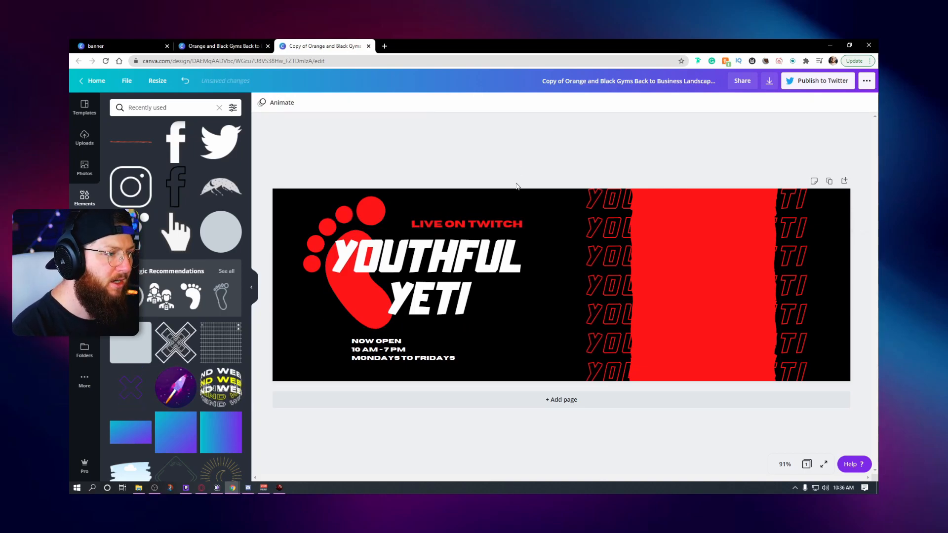
# Rewrite the opening-hours text as LIVE, 10 AM - 2 PM, MONDAY - WEDNESDAY and shift it under the footprint.
pyautogui.click(388, 350)
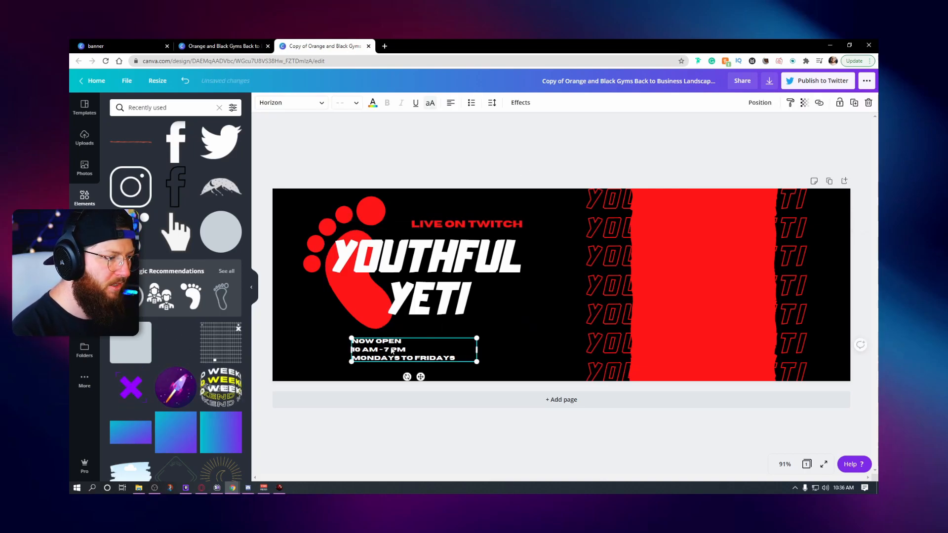
pyautogui.moveTo(390, 347); pyautogui.dragTo(391, 350)
pyautogui.tripleClick(392, 345)
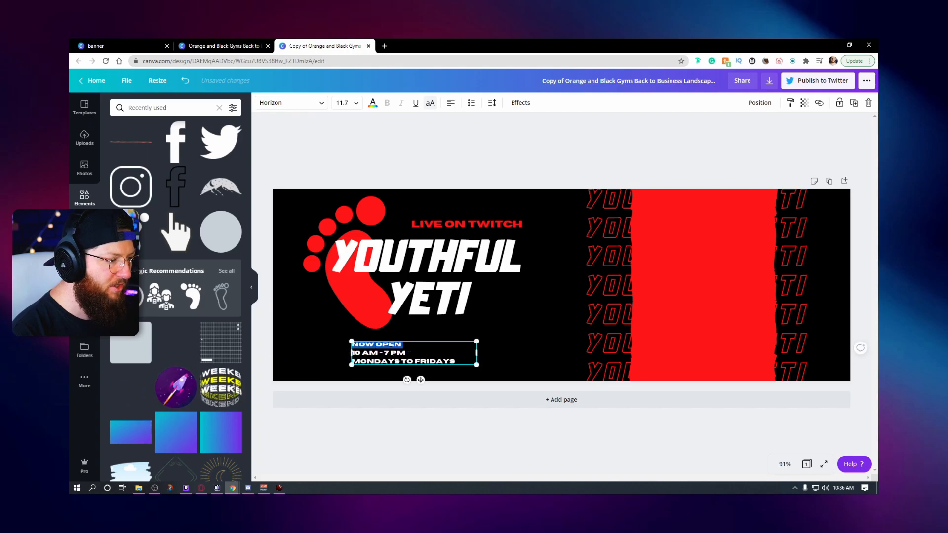
pyautogui.press('BackSpace')
pyautogui.write('Live')
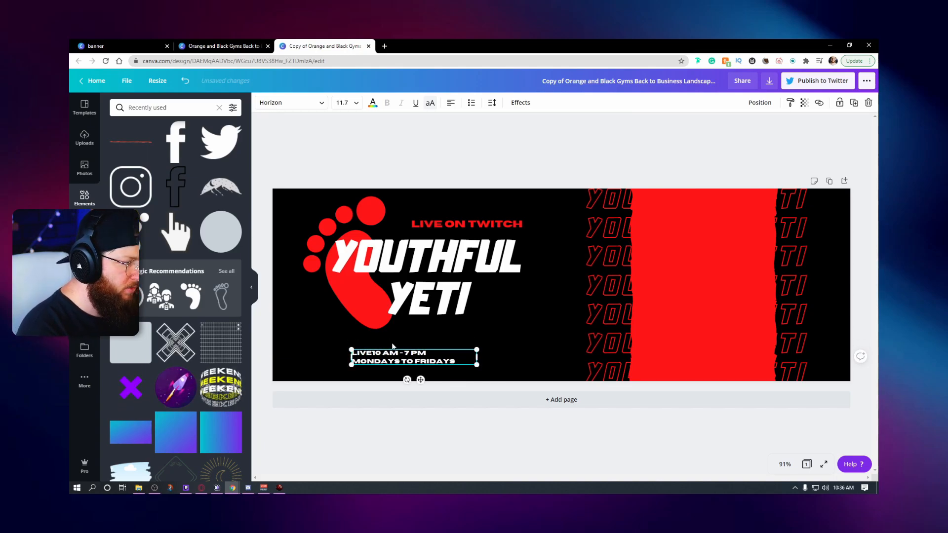
pyautogui.press('Return')
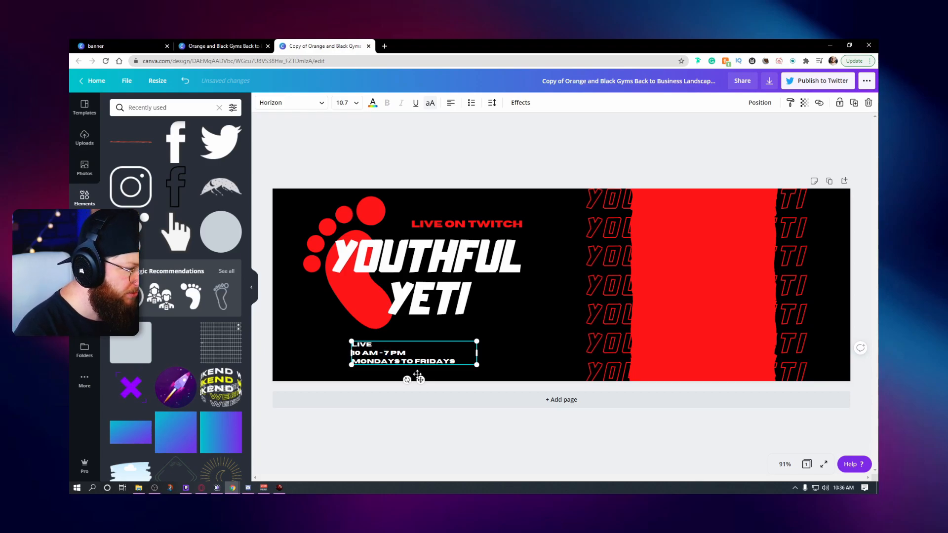
pyautogui.moveTo(403, 356); pyautogui.dragTo(381, 356)
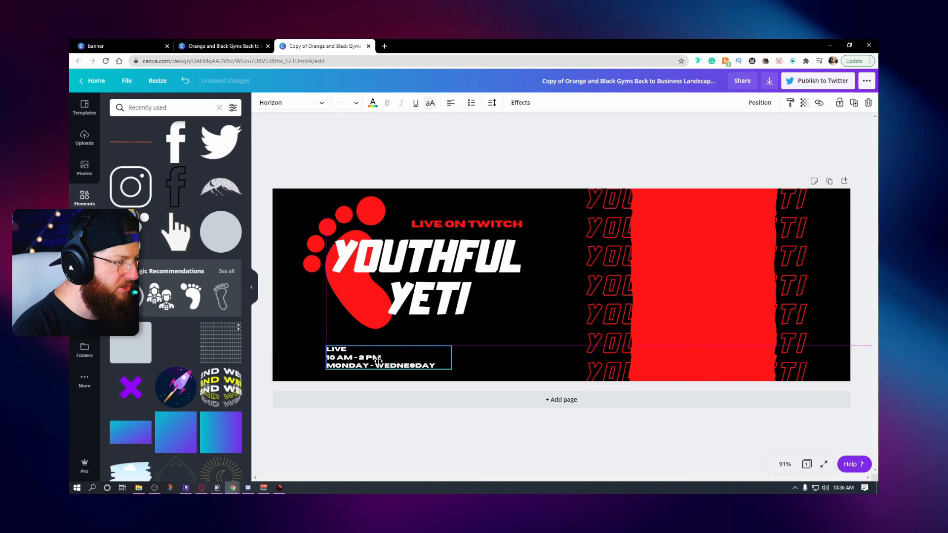
pyautogui.click(443, 455)
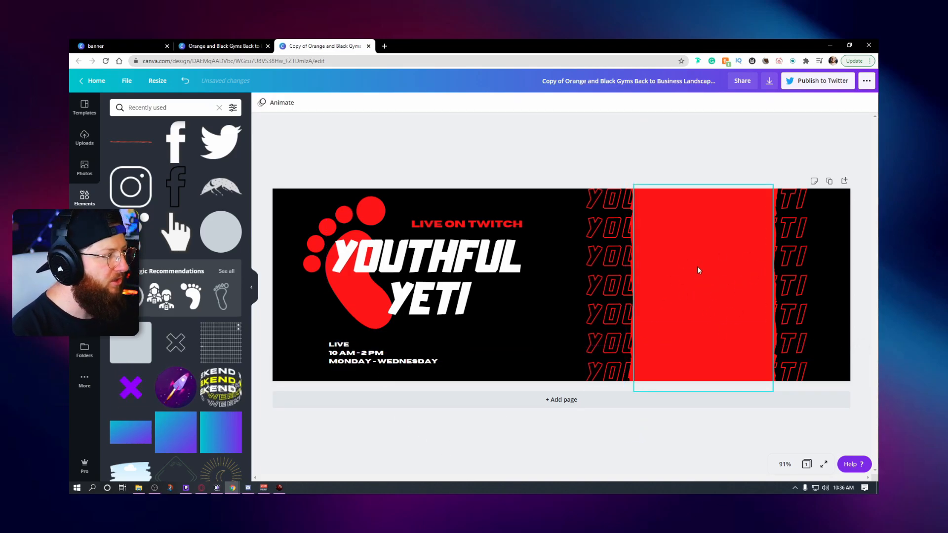
pyautogui.click(220, 107)
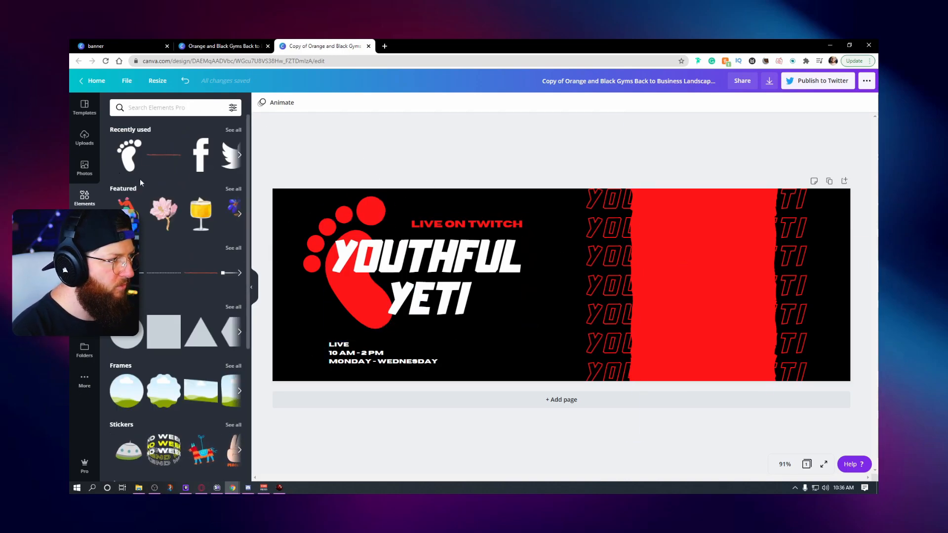
pyautogui.click(84, 228)
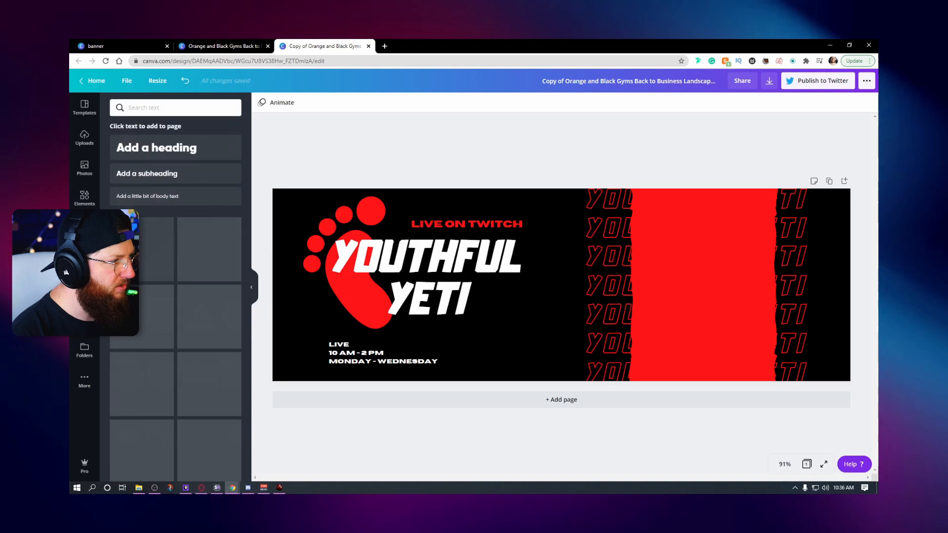
pyautogui.click(144, 176)
pyautogui.click(315, 104)
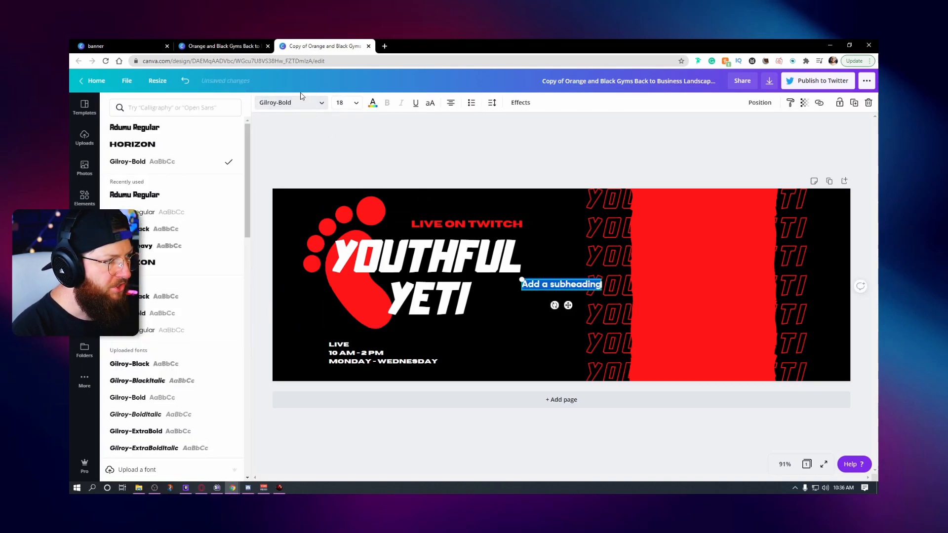
pyautogui.click(134, 127)
pyautogui.click(554, 285)
pyautogui.press('BackSpace')
pyautogui.write('B')
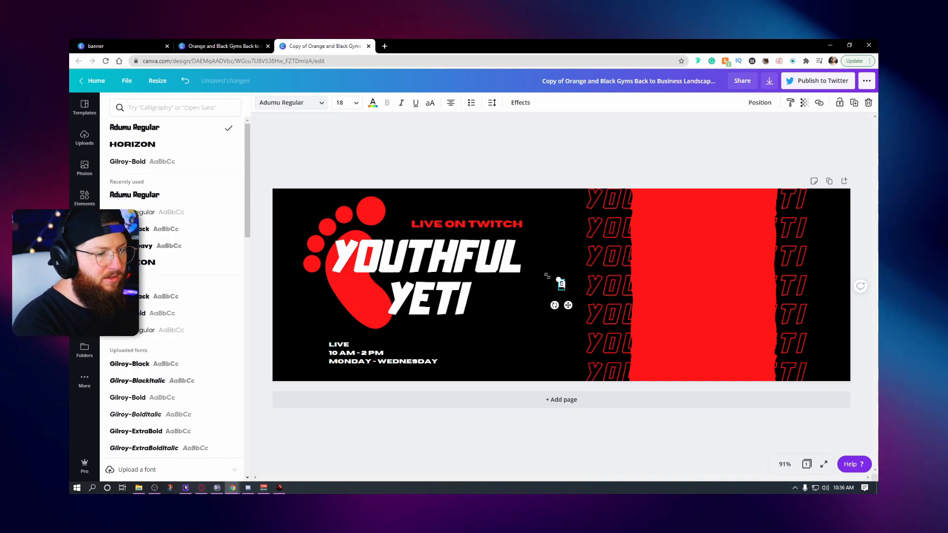
pyautogui.write('youthfulYeti')
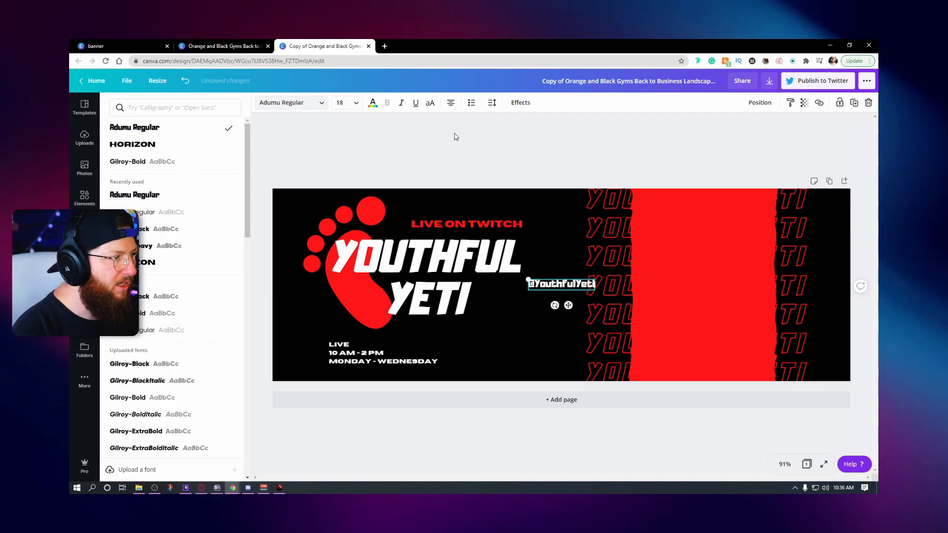
pyautogui.click(492, 103)
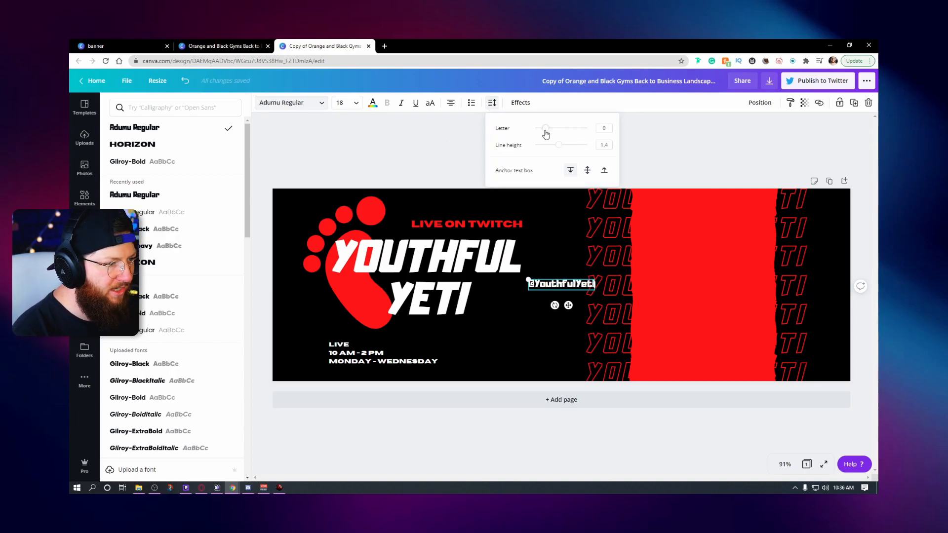
pyautogui.moveTo(547, 133); pyautogui.dragTo(551, 137)
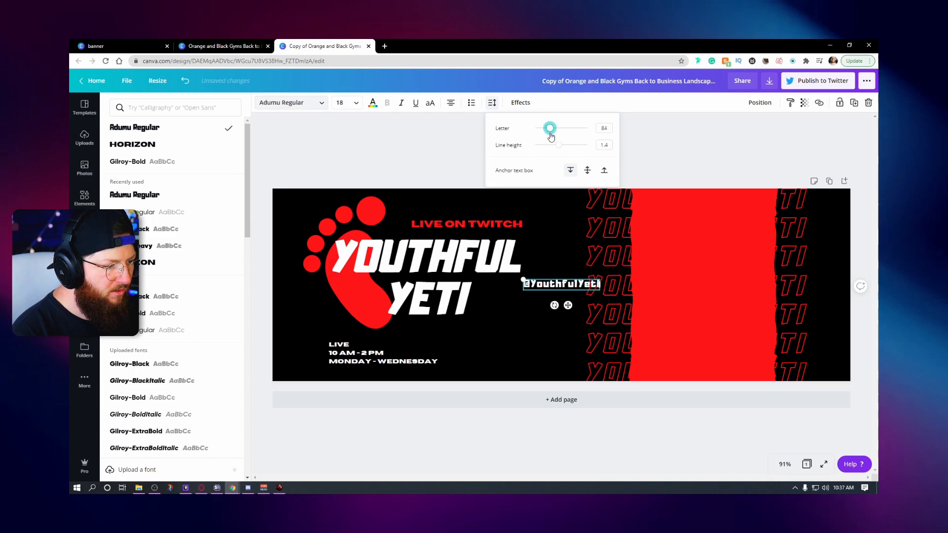
pyautogui.click(573, 287)
pyautogui.moveTo(564, 288); pyautogui.dragTo(706, 296)
pyautogui.click(718, 441)
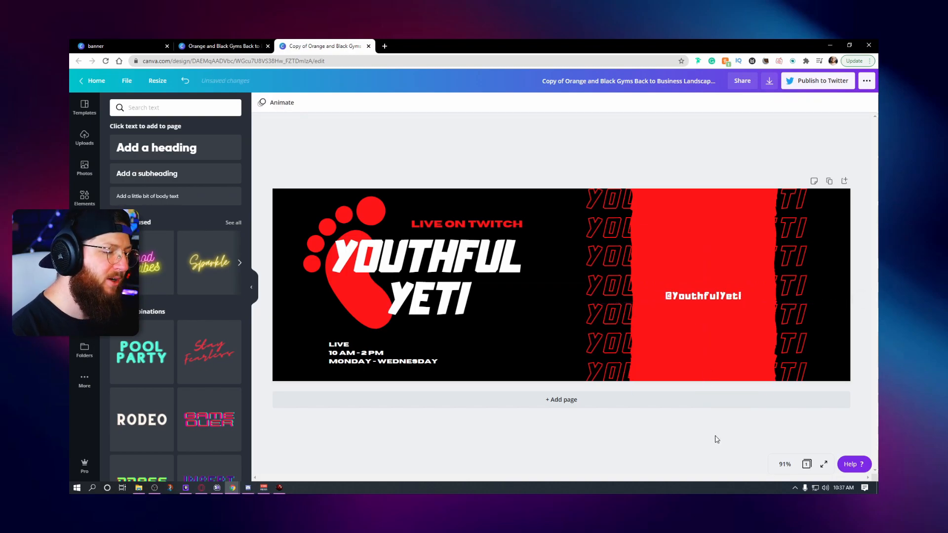
pyautogui.click(723, 302)
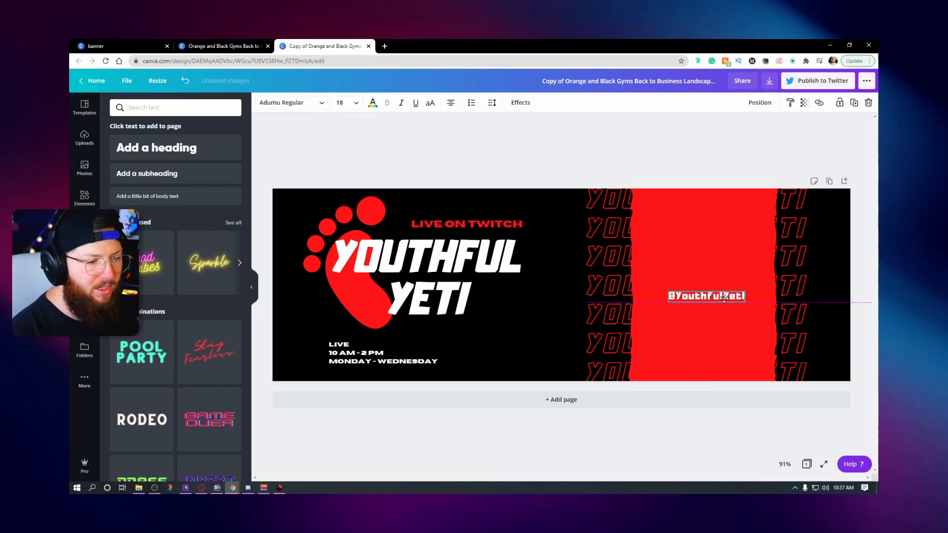
pyautogui.click(726, 453)
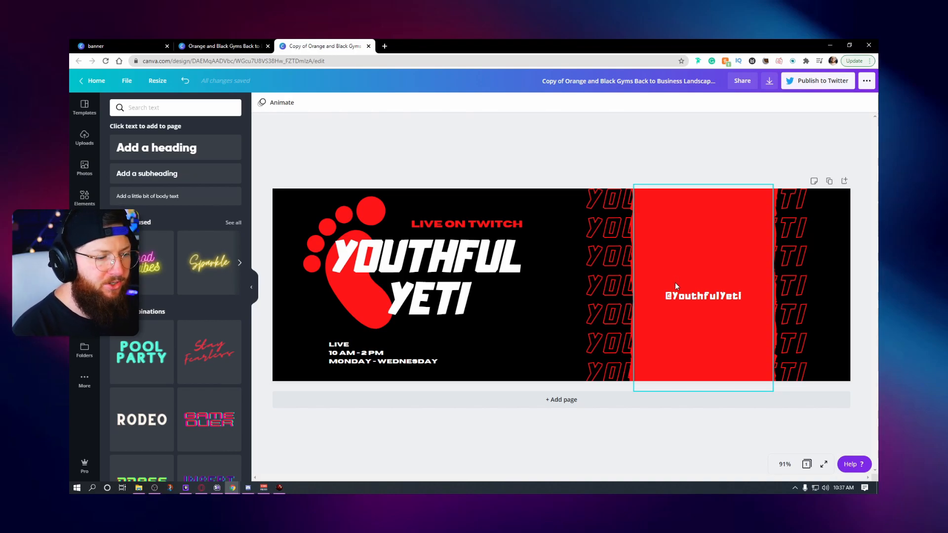
pyautogui.moveTo(713, 299); pyautogui.dragTo(706, 298)
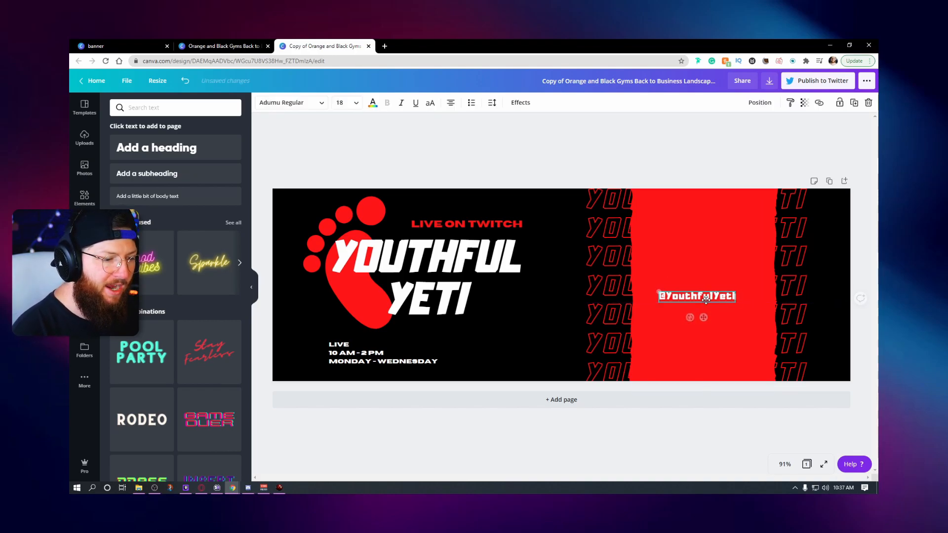
pyautogui.doubleClick(732, 300)
pyautogui.click(734, 297)
pyautogui.write('_Live')
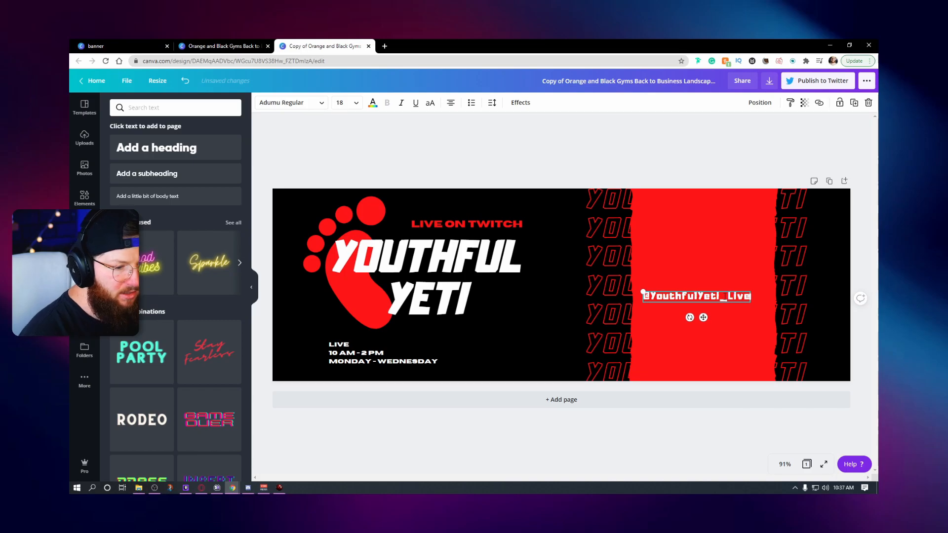
pyautogui.click(729, 435)
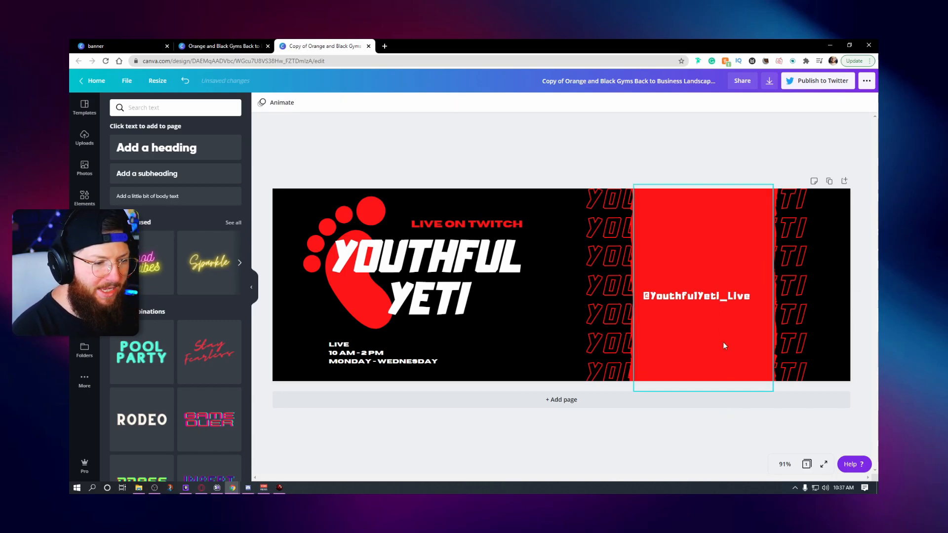
pyautogui.click(725, 299)
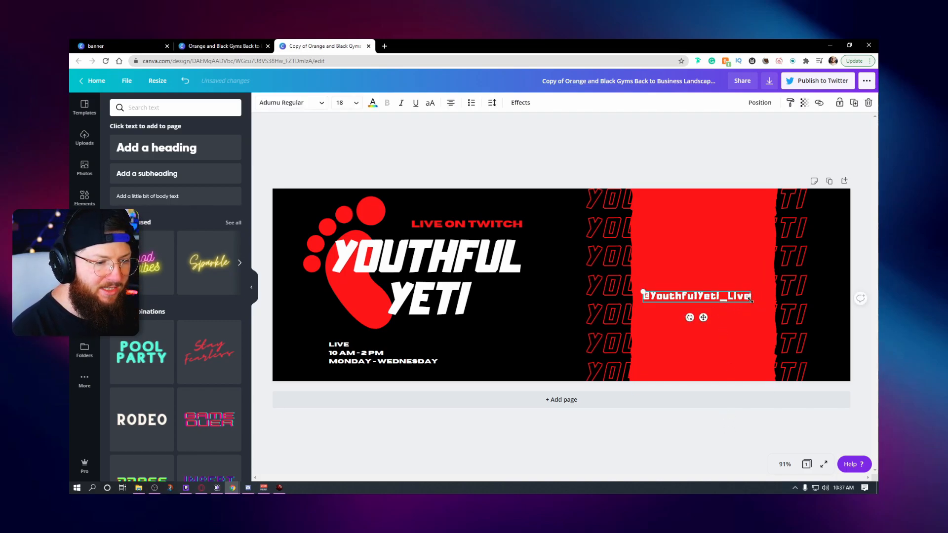
pyautogui.moveTo(749, 300); pyautogui.dragTo(705, 302)
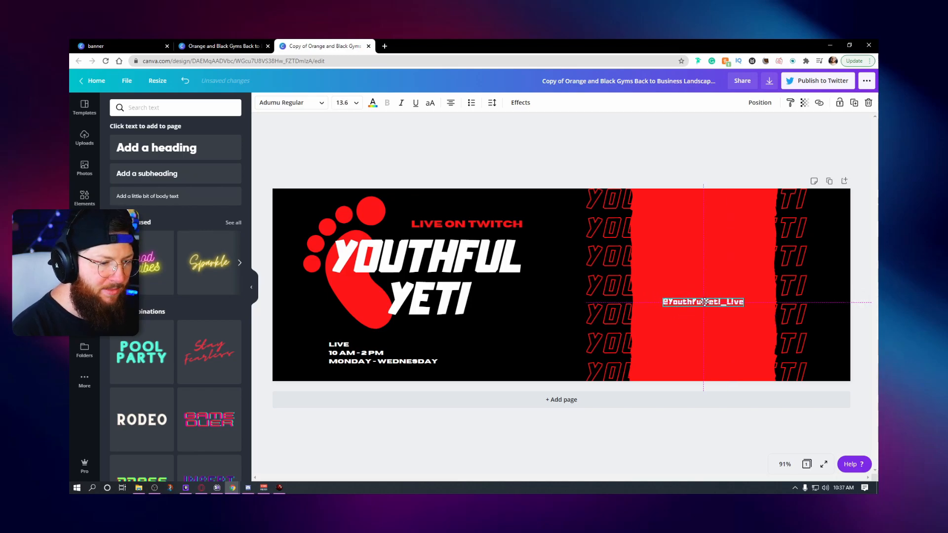
pyautogui.click(694, 437)
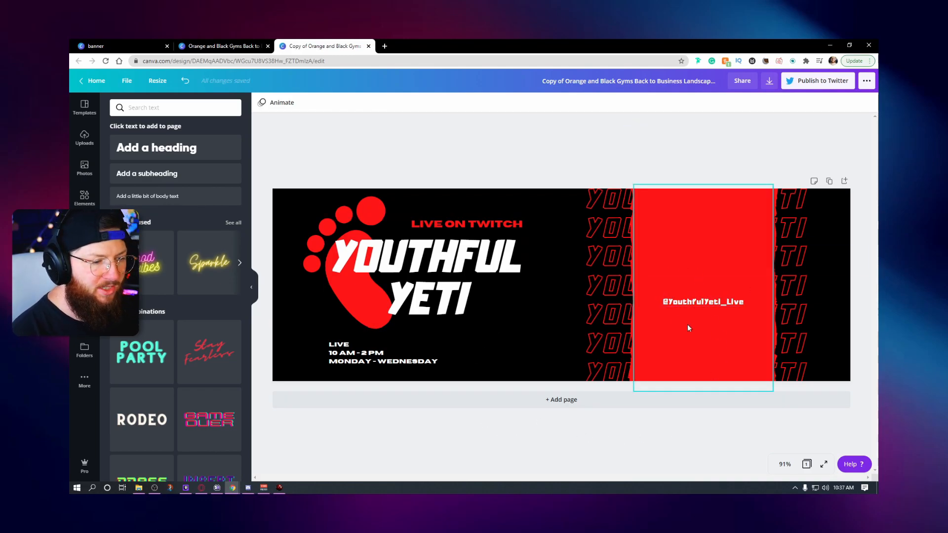
# Find a plain white Facebook f icon and place it small above the start of the handle.
pyautogui.click(84, 198)
pyautogui.click(169, 108)
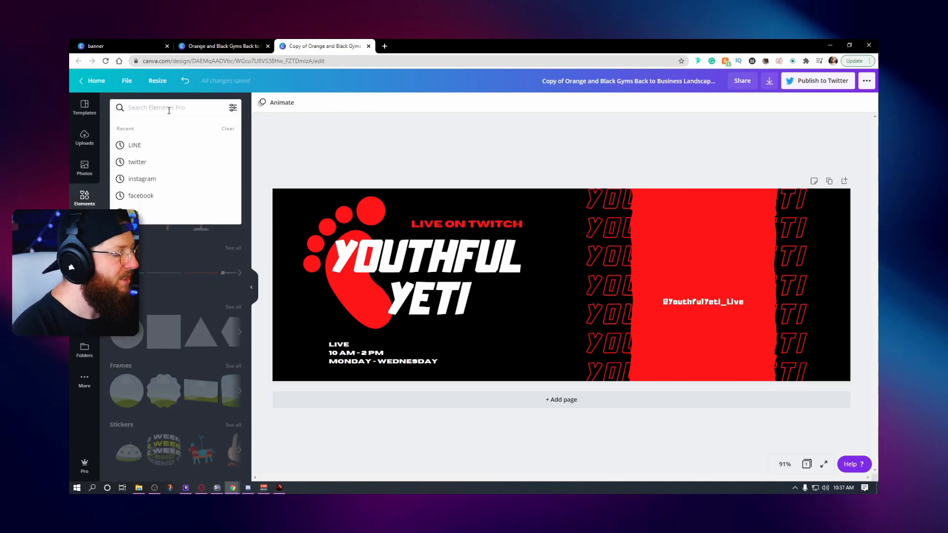
pyautogui.write('facebook')
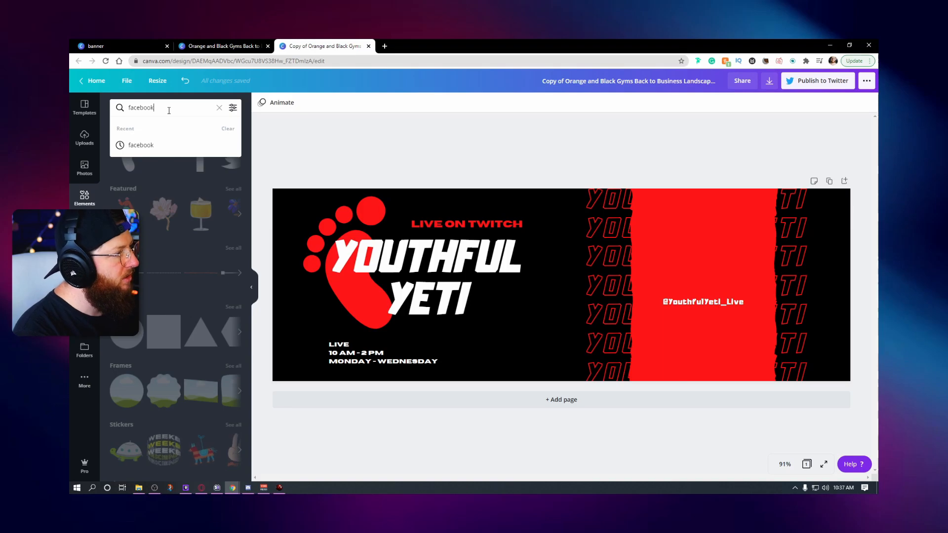
pyautogui.press('Return')
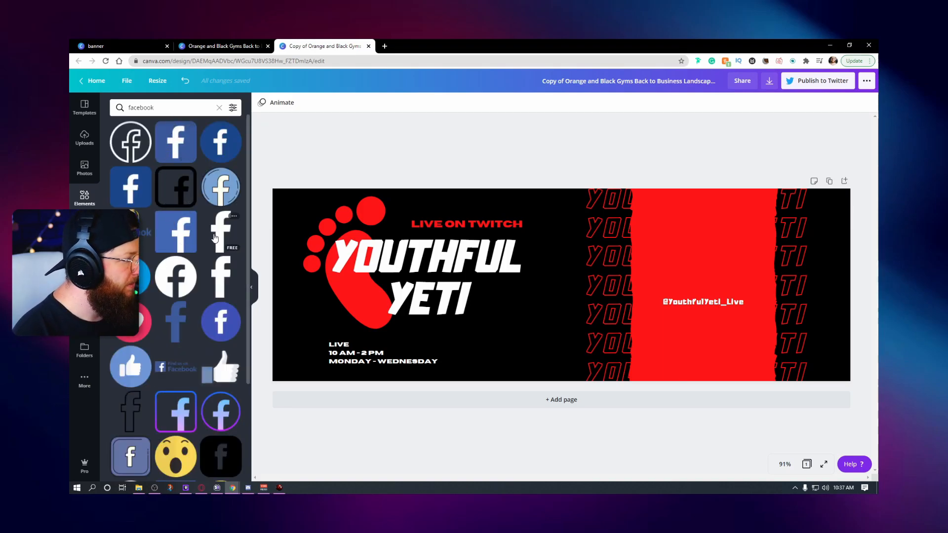
pyautogui.click(223, 234)
pyautogui.moveTo(579, 322); pyautogui.dragTo(682, 286)
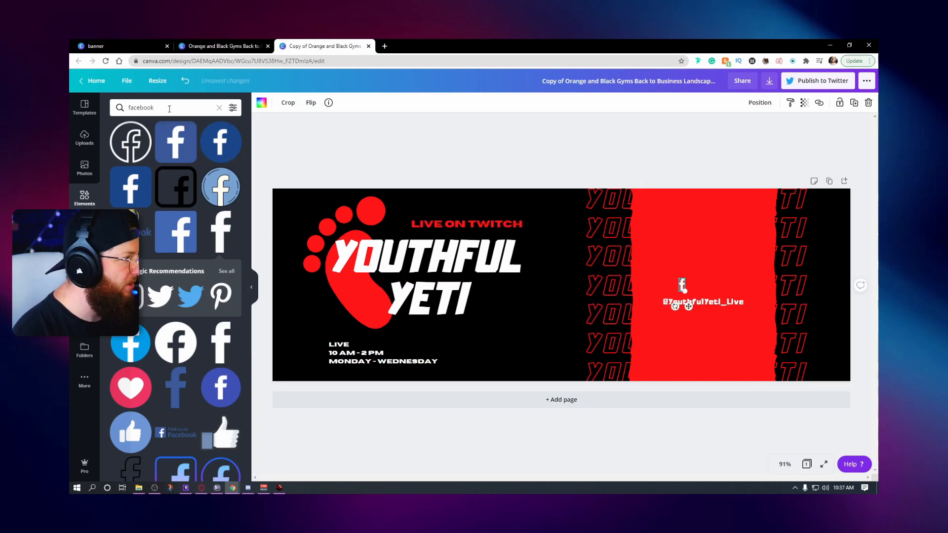
# Add an Instagram outline icon, recolour it white, and place it small beside the Facebook icon.
pyautogui.click(169, 108)
pyautogui.write('instagram')
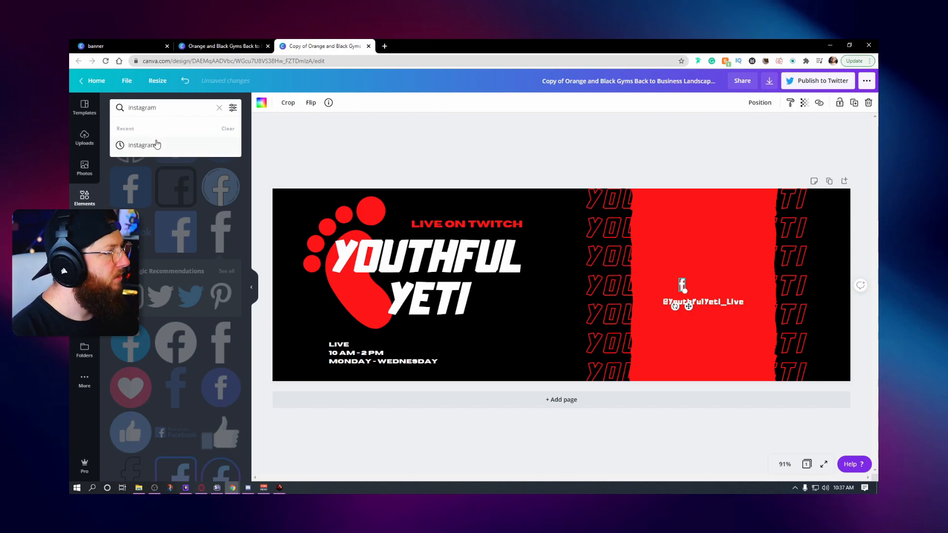
pyautogui.click(155, 144)
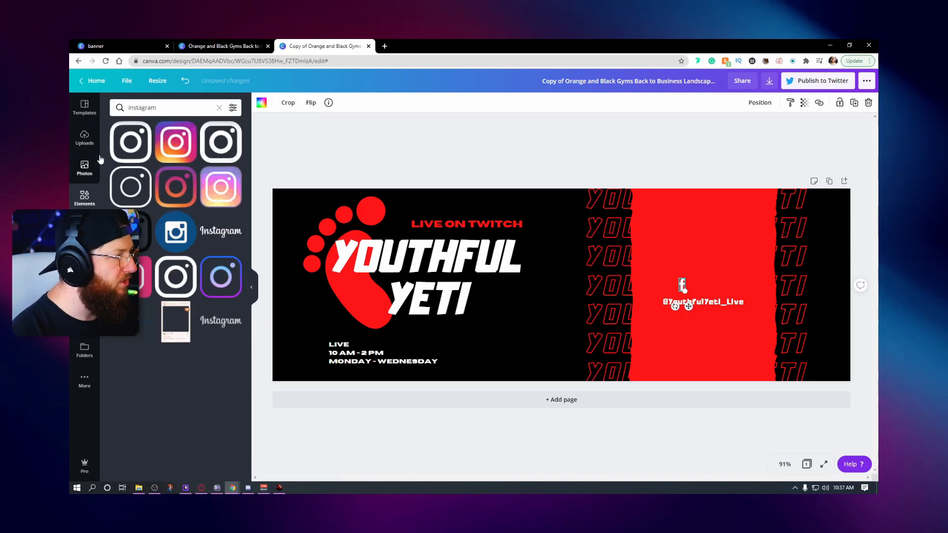
pyautogui.click(174, 220)
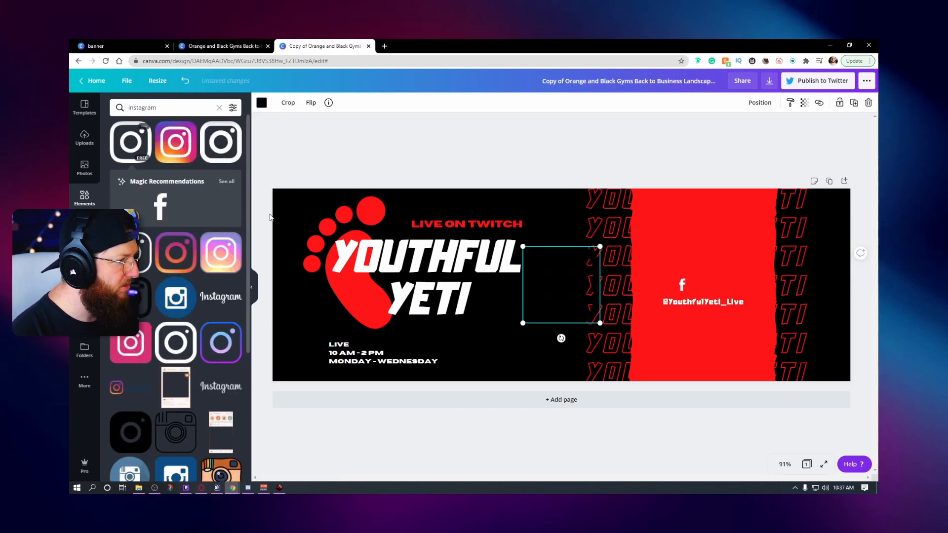
pyautogui.click(262, 102)
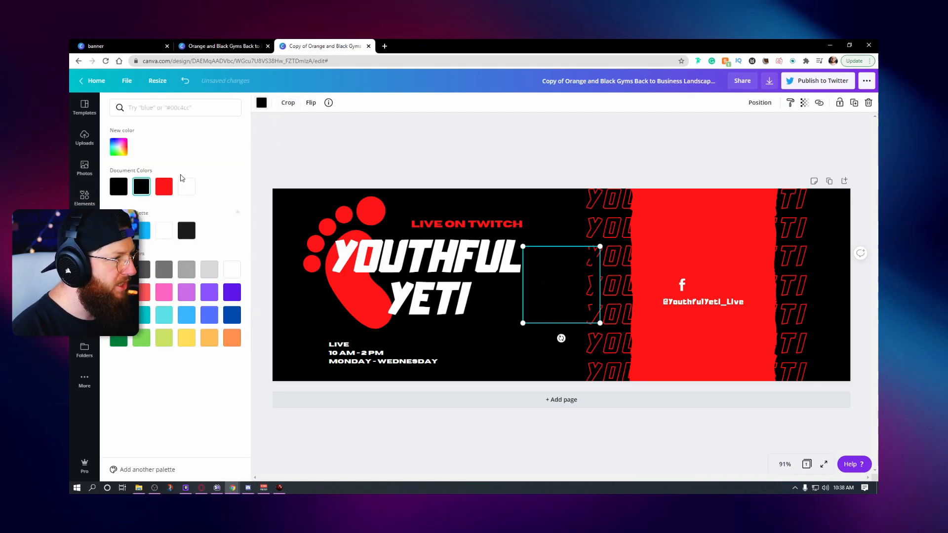
pyautogui.click(186, 186)
pyautogui.moveTo(599, 322); pyautogui.dragTo(701, 288)
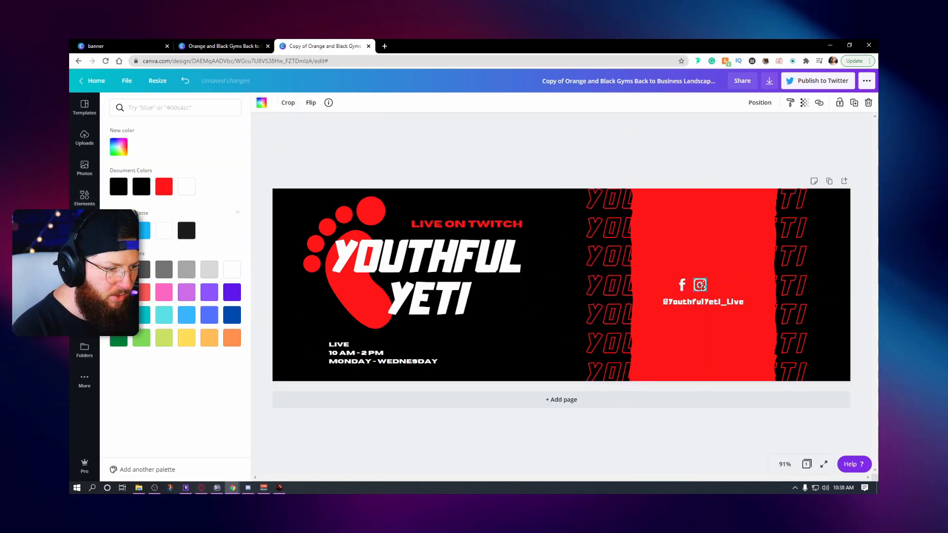
# Find a Twitter bird icon, recolour it white, and place it small beside the Instagram icon above the handle.
pyautogui.click(184, 108)
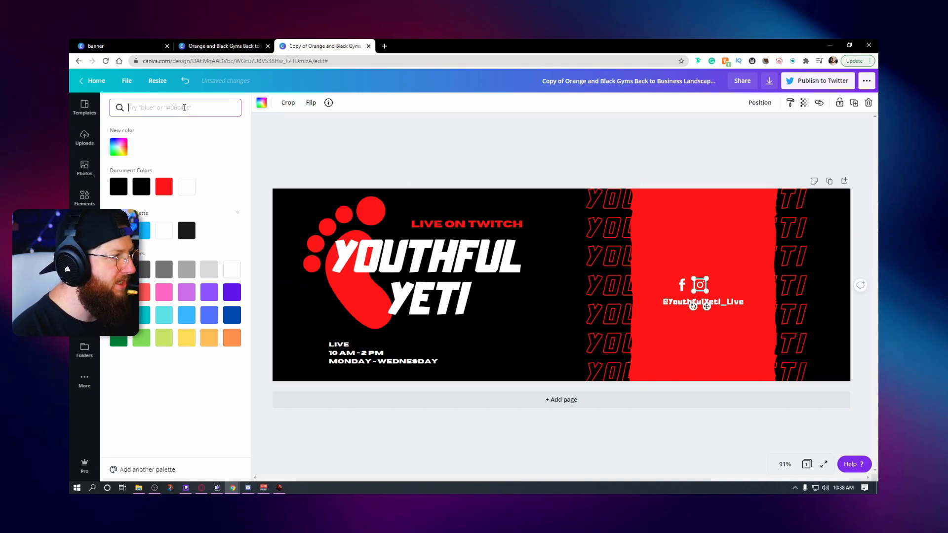
pyautogui.click(88, 200)
pyautogui.click(165, 106)
pyautogui.write('t')
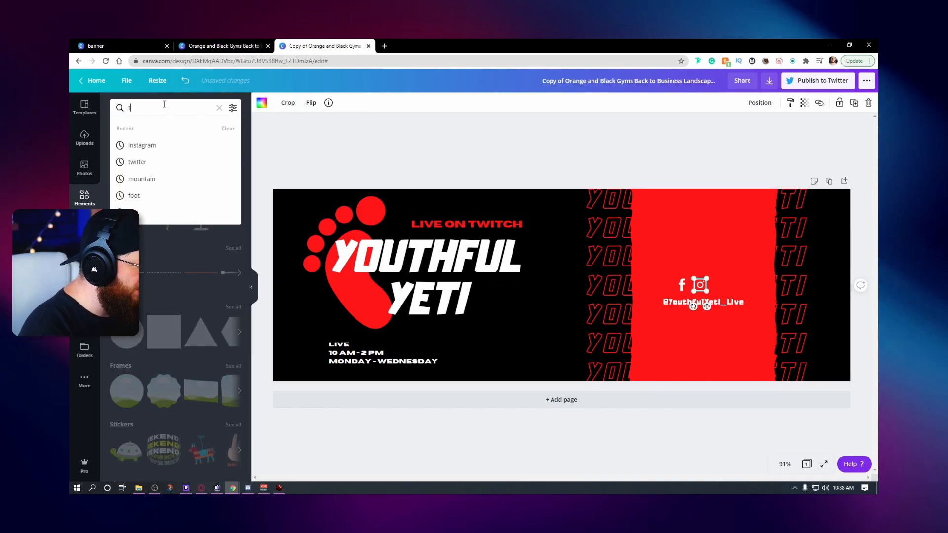
pyautogui.write('witter')
pyautogui.press('Return')
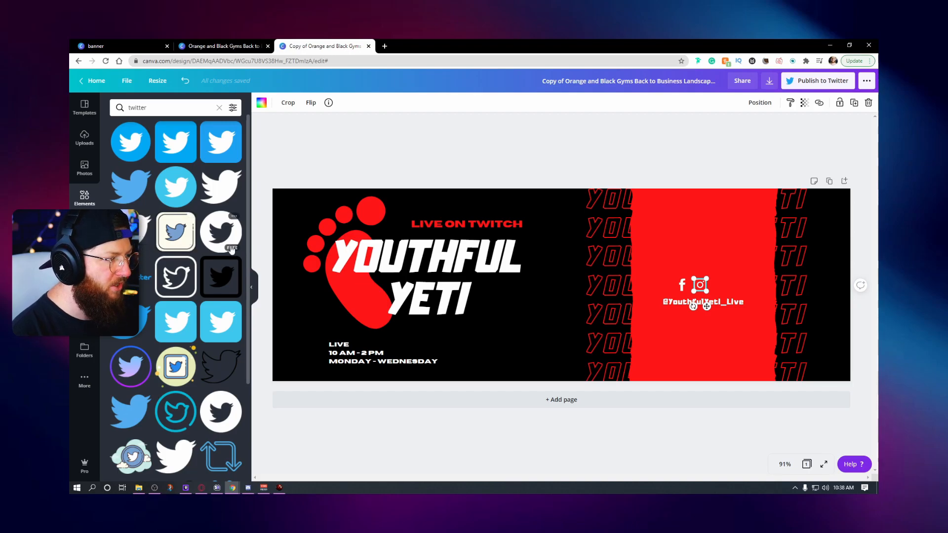
pyautogui.click(220, 276)
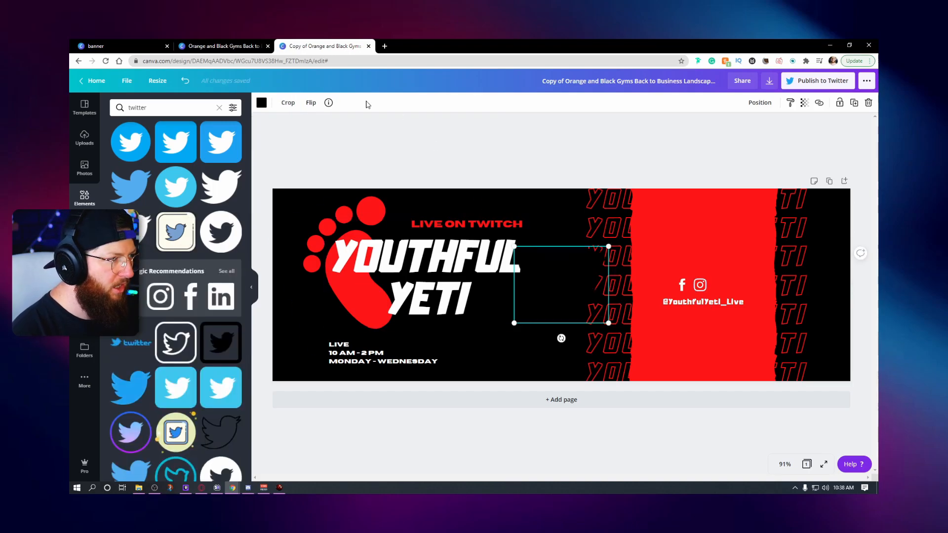
pyautogui.click(261, 102)
pyautogui.click(171, 187)
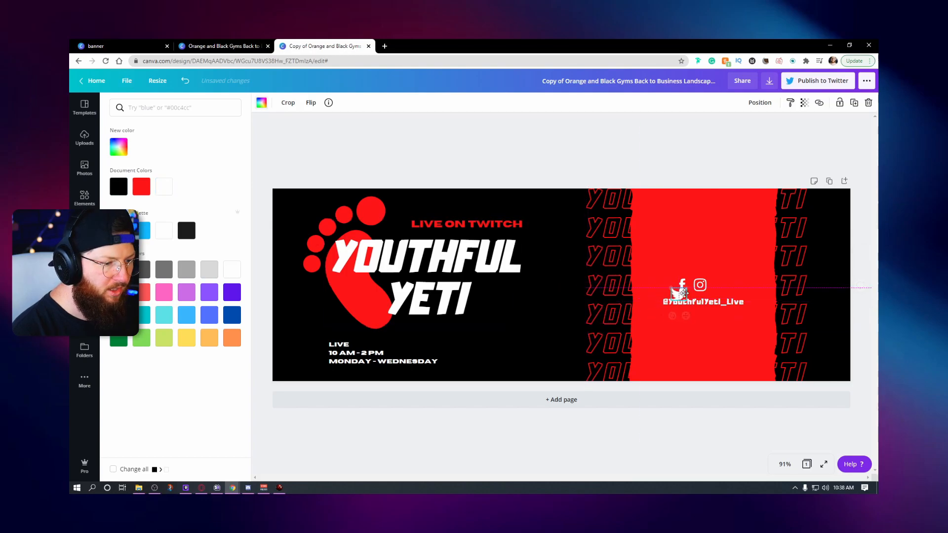
pyautogui.moveTo(677, 293); pyautogui.dragTo(721, 284)
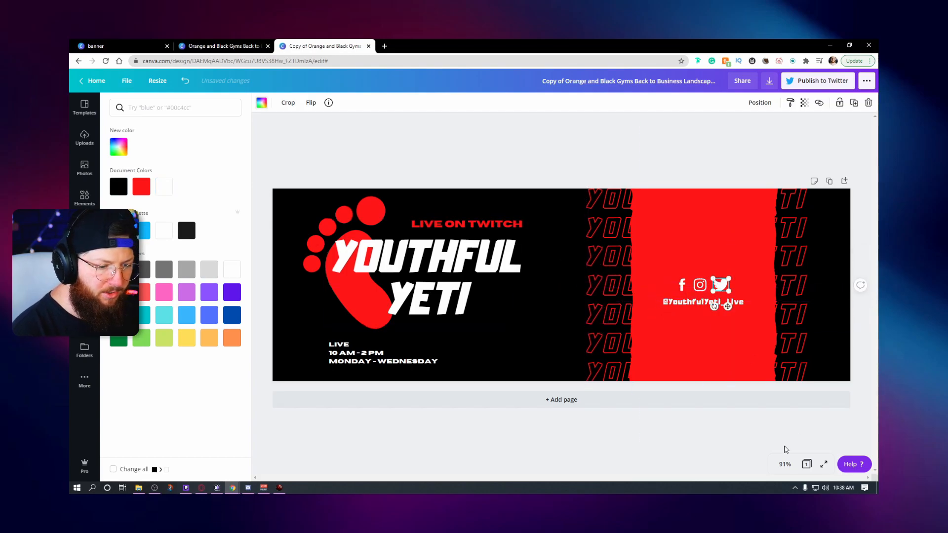
# Shrink the Facebook, Instagram and Twitter icons above the handle to slightly smaller, matching sizes.
pyautogui.click(786, 464)
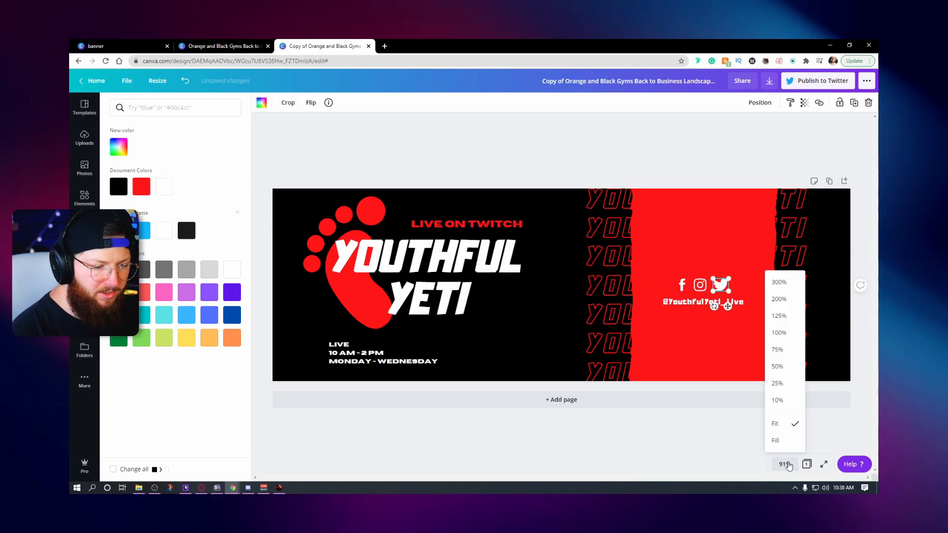
pyautogui.click(779, 299)
pyautogui.moveTo(524, 479); pyautogui.dragTo(687, 469)
pyautogui.hotkey('ctrl', 'a')
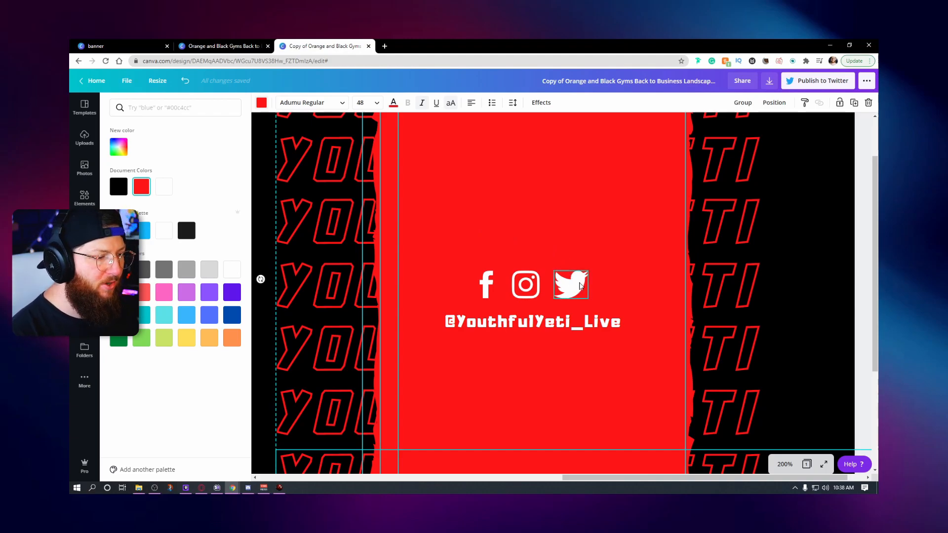
pyautogui.click(486, 288)
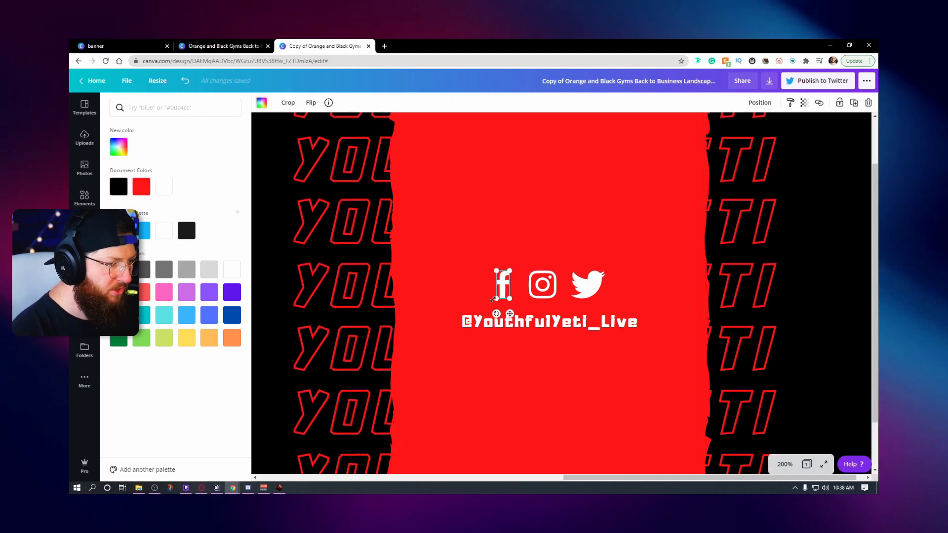
pyautogui.moveTo(509, 299); pyautogui.dragTo(600, 298)
pyautogui.click(549, 297)
pyautogui.click(601, 291)
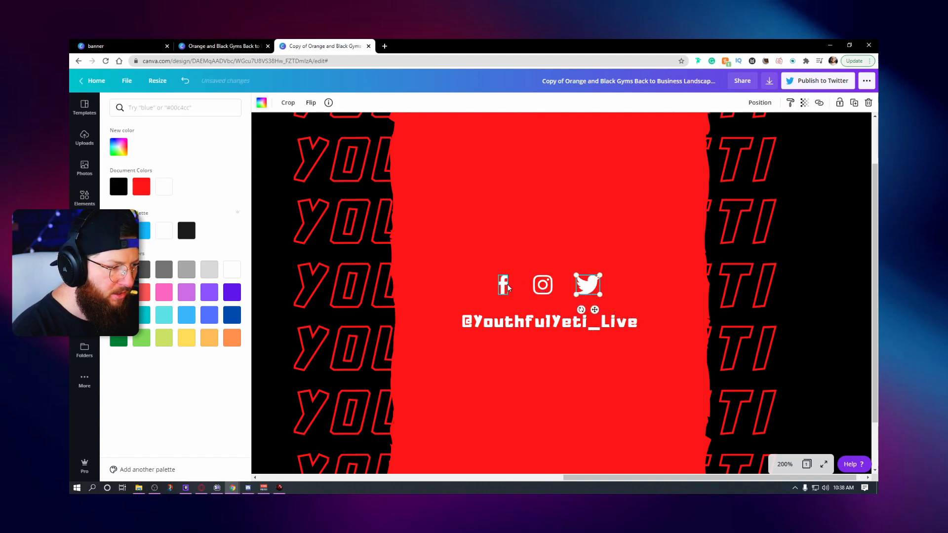
pyautogui.keyDown('shift'); pyautogui.click(508, 283); pyautogui.keyUp('shift')
pyautogui.keyDown('shift'); pyautogui.click(544, 286); pyautogui.keyUp('shift')
pyautogui.hotkey('ctrl', 'g')
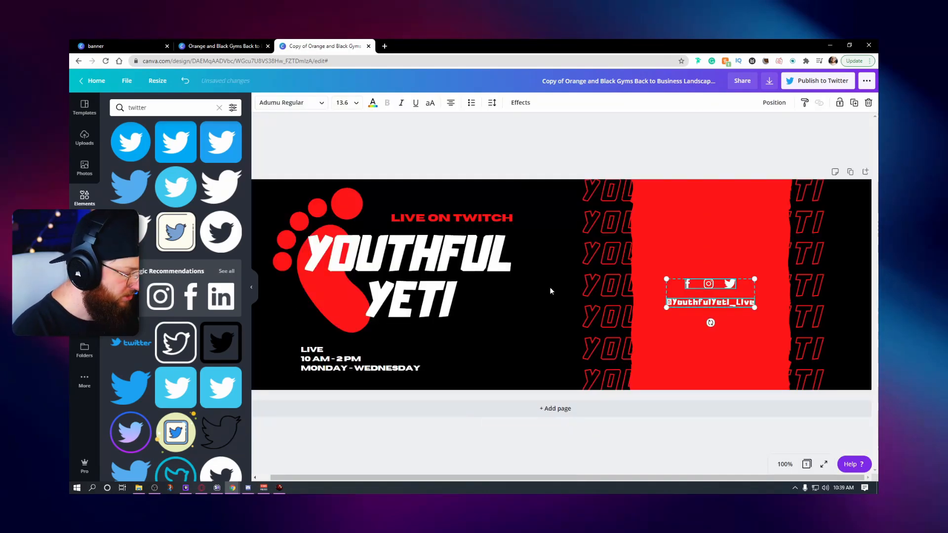
pyautogui.scroll(-1, 549, 286)
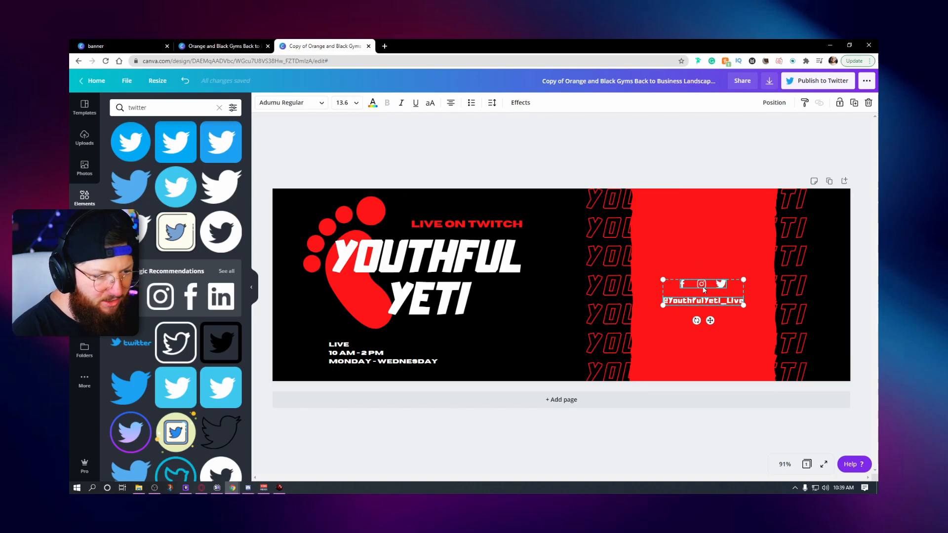
pyautogui.click(743, 438)
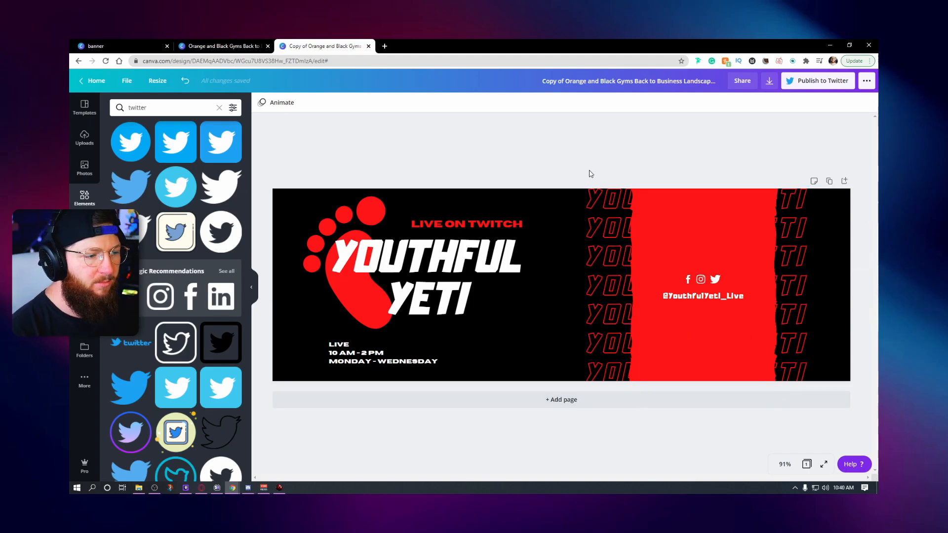
pyautogui.moveTo(573, 162); pyautogui.dragTo(806, 430)
pyautogui.click(710, 167)
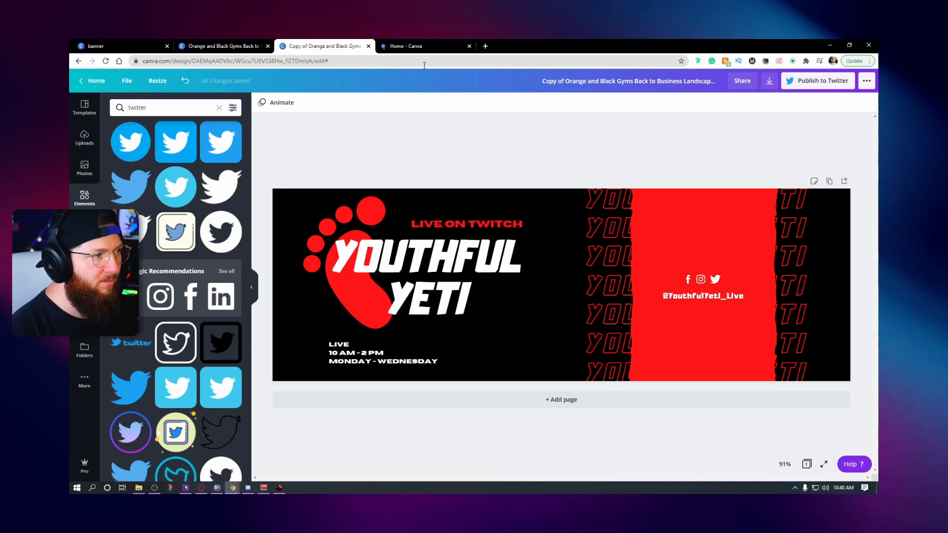
# Create a new Animated Social Media design from the Canva home page.
pyautogui.click(428, 45)
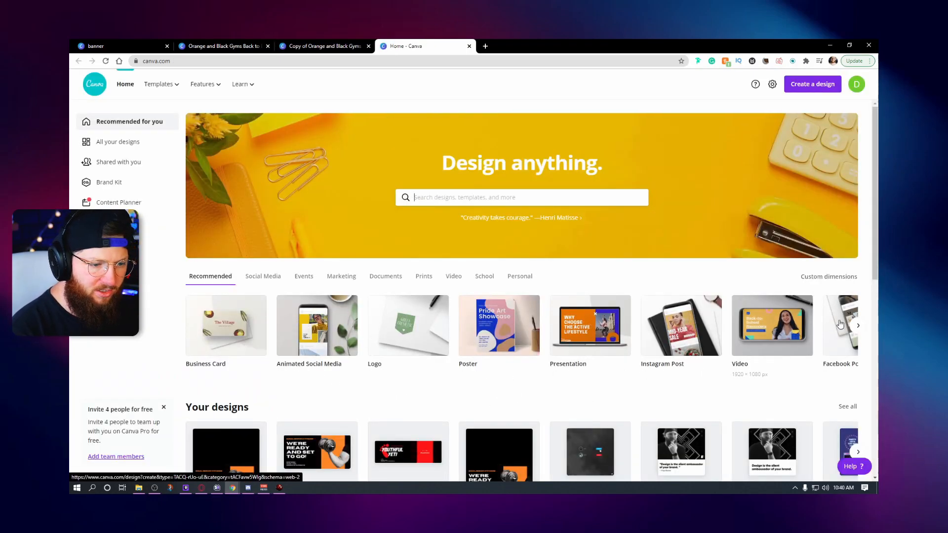
pyautogui.click(858, 325)
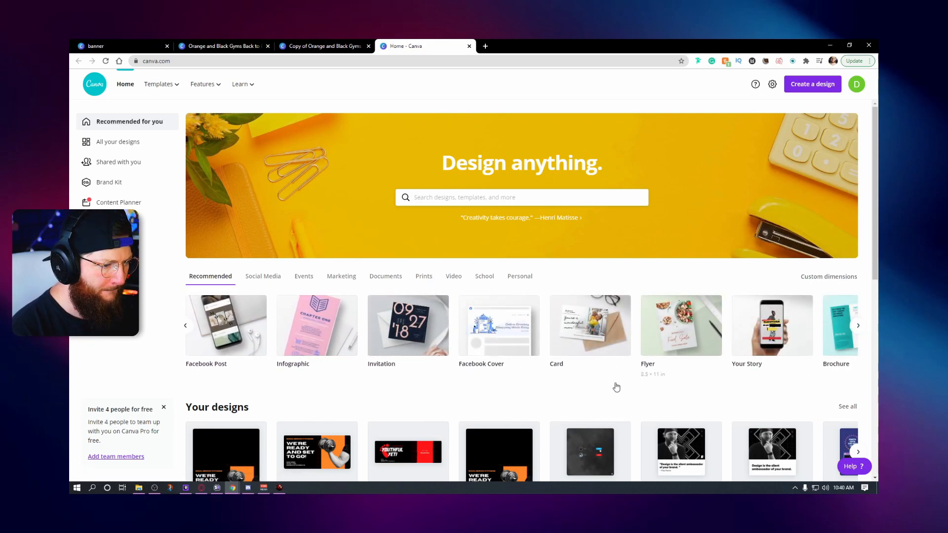
pyautogui.click(186, 326)
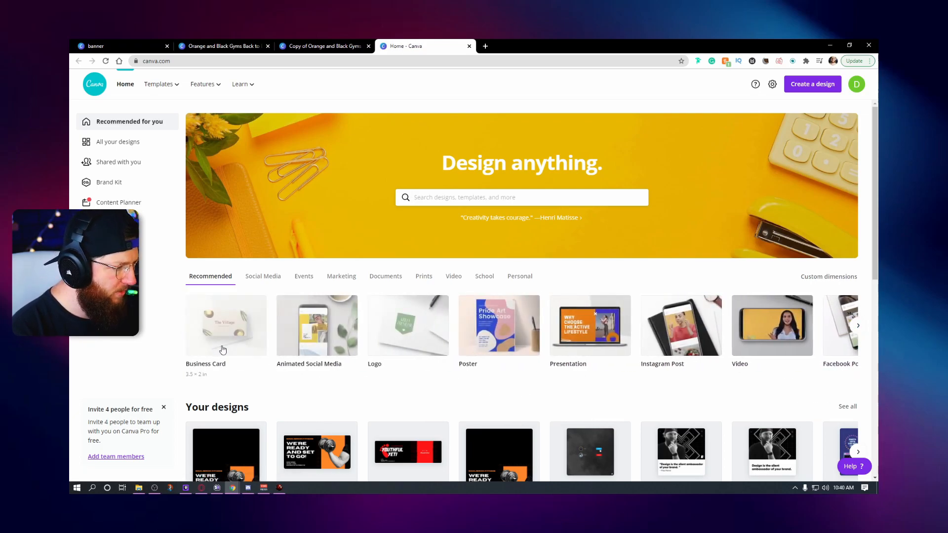
pyautogui.click(335, 345)
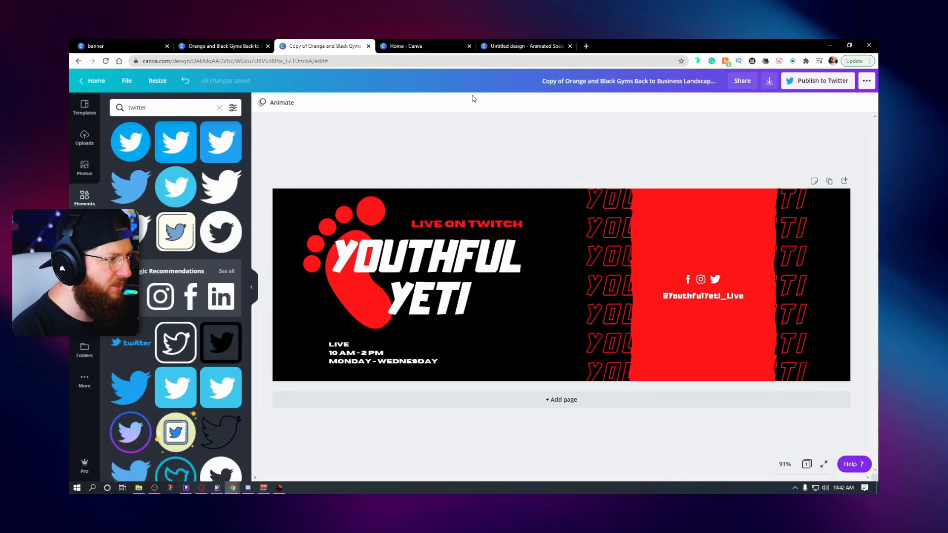
# Copy the banner's red block with its torn edges, outlined text, icons and handle into the animated design, roughly centered horizontally.
pyautogui.moveTo(591, 129); pyautogui.dragTo(812, 393)
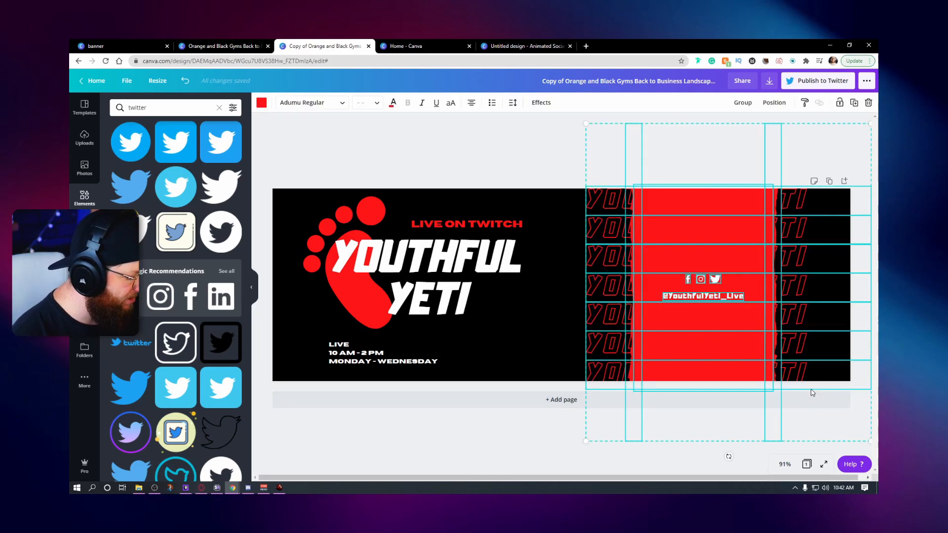
pyautogui.click(532, 46)
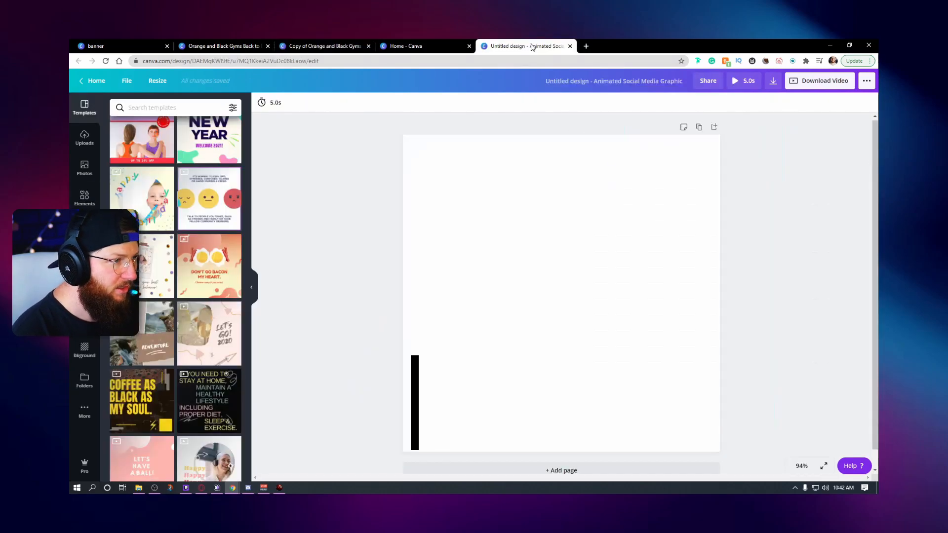
pyautogui.click(494, 156)
pyautogui.hotkey('ctrl', 'v')
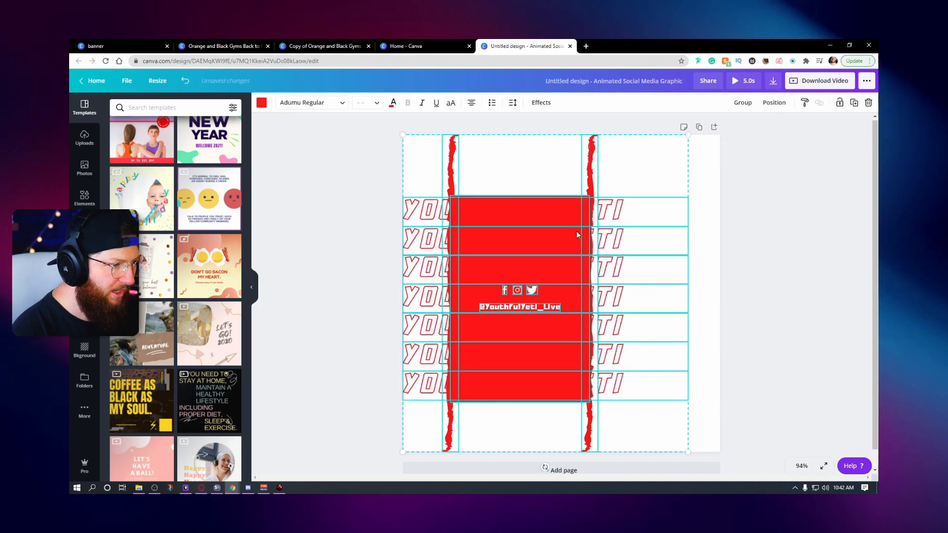
pyautogui.moveTo(567, 254); pyautogui.dragTo(602, 250)
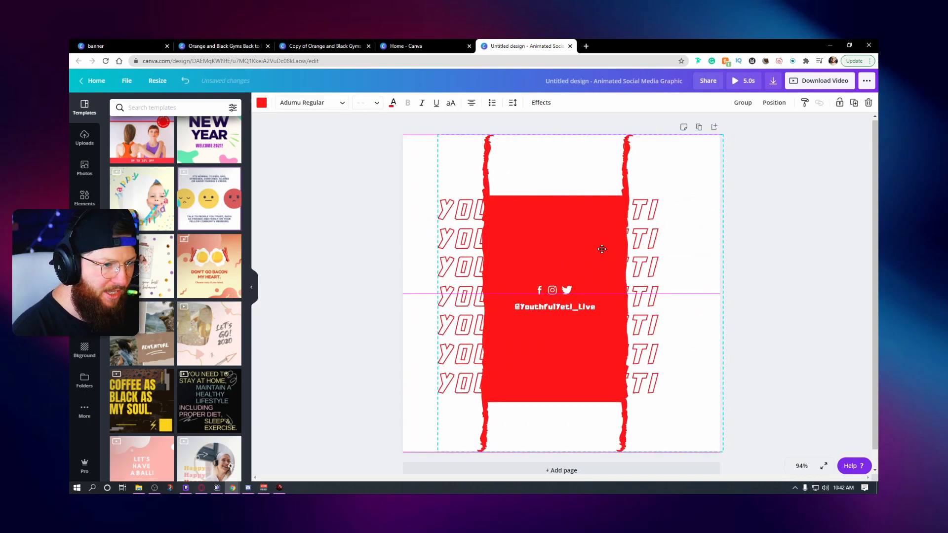
pyautogui.click(748, 252)
# Set the background of the square animated design to black.
pyautogui.click(448, 158)
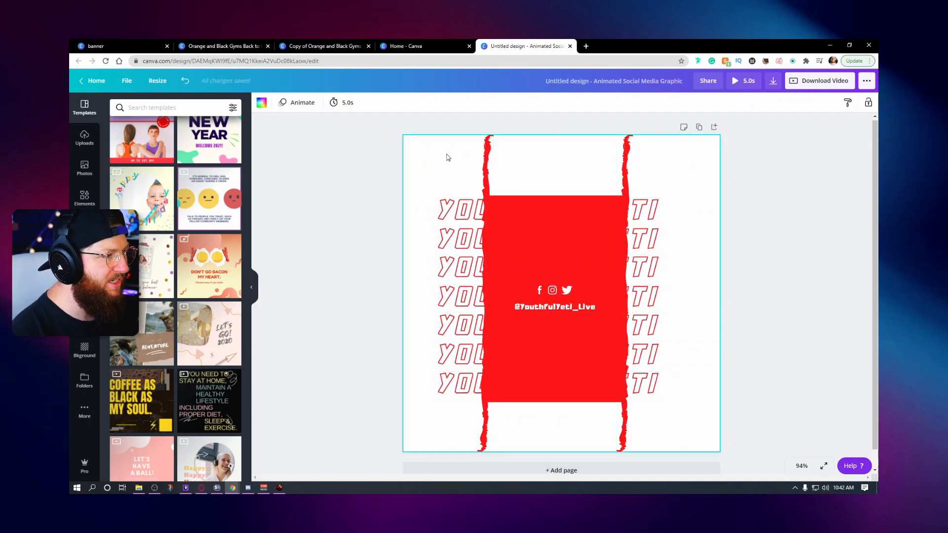
pyautogui.click(260, 102)
pyautogui.click(187, 231)
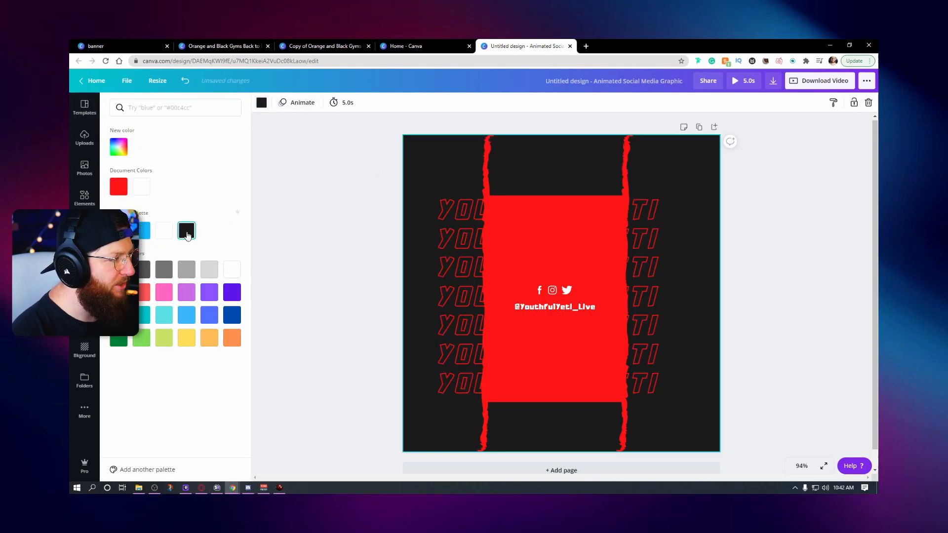
pyautogui.click(118, 270)
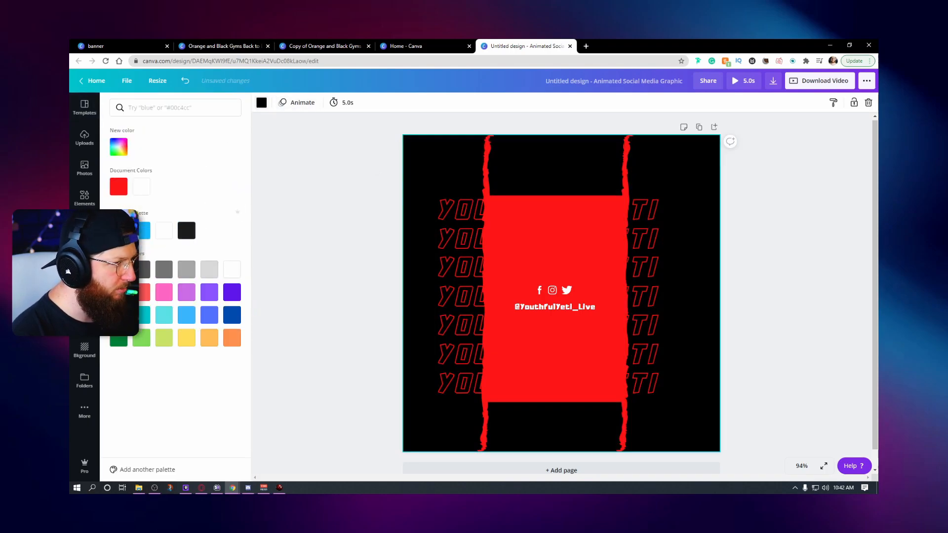
pyautogui.click(281, 186)
# Enlarge all the pasted artwork together until it covers the full height of the canvas, with the red block near the center.
pyautogui.moveTo(428, 123); pyautogui.dragTo(646, 324)
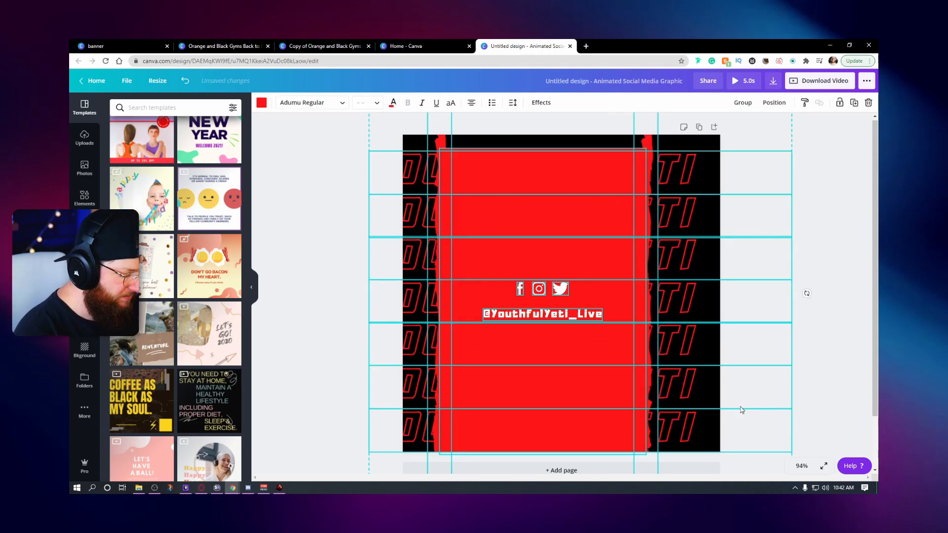
pyautogui.scroll(-3, 741, 410)
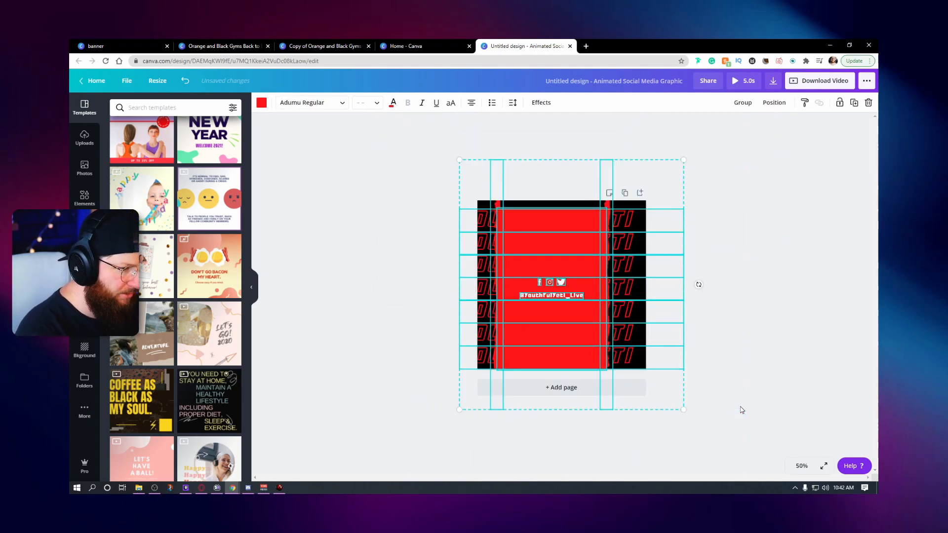
pyautogui.moveTo(685, 412); pyautogui.dragTo(697, 424)
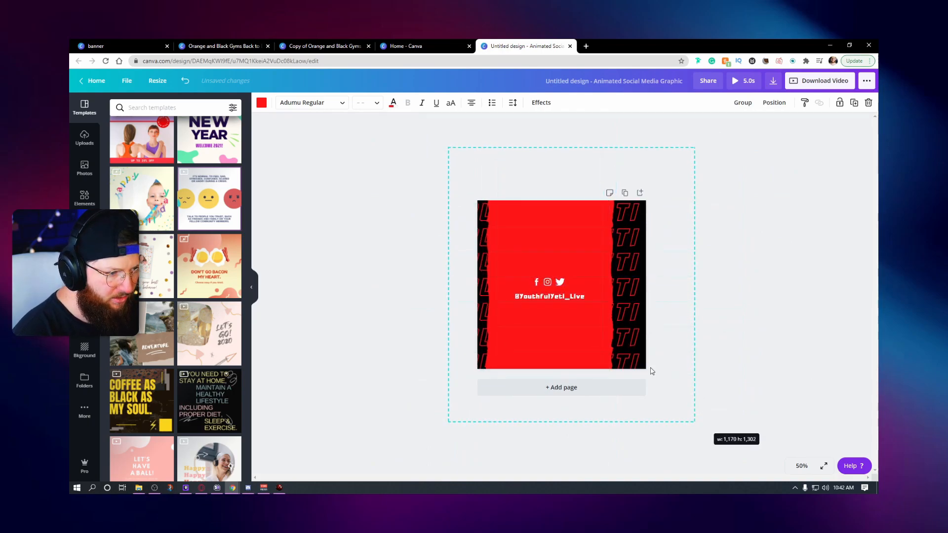
pyautogui.moveTo(590, 316); pyautogui.dragTo(603, 317)
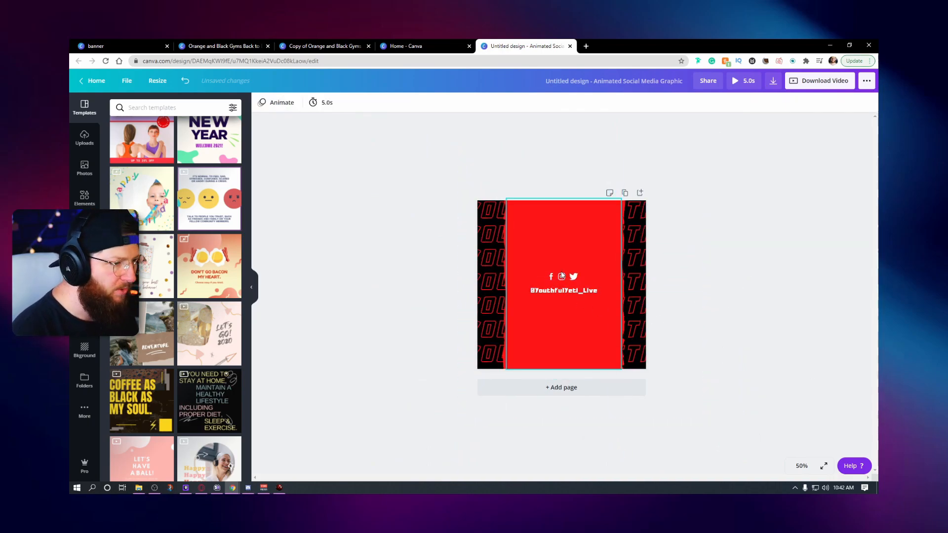
pyautogui.moveTo(560, 272); pyautogui.dragTo(562, 274)
pyautogui.click(724, 272)
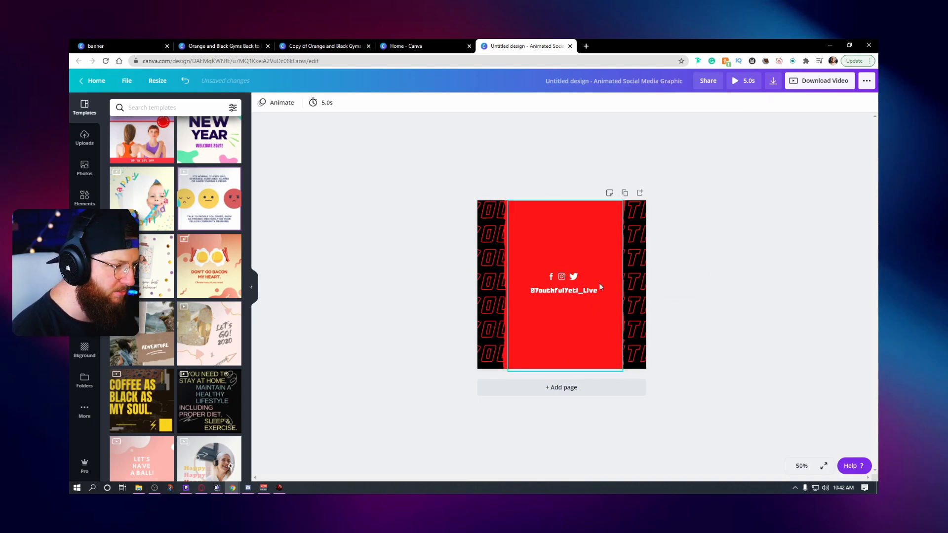
pyautogui.hotkey('ctrl', 'z')
pyautogui.hotkey('ctrl', '+')
pyautogui.hotkey('ctrl', '+')
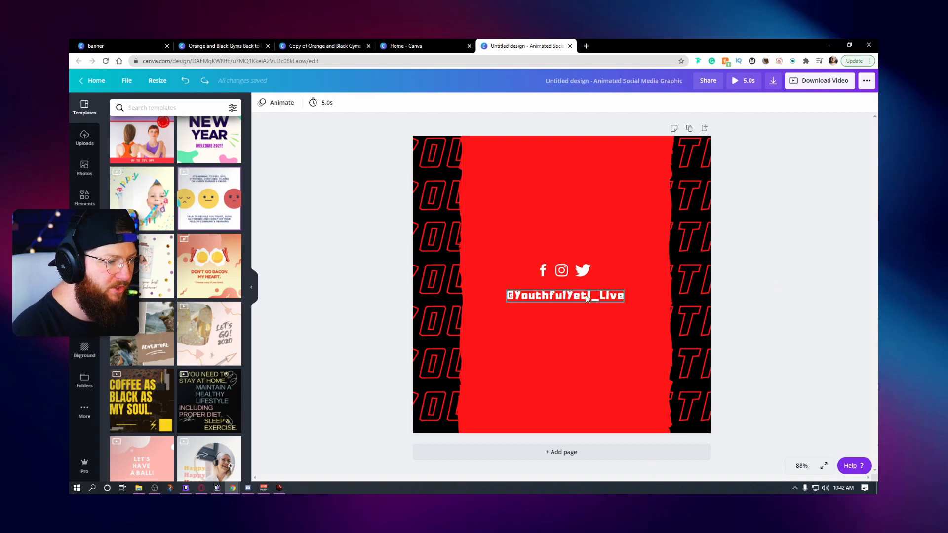
pyautogui.moveTo(525, 249); pyautogui.dragTo(546, 262)
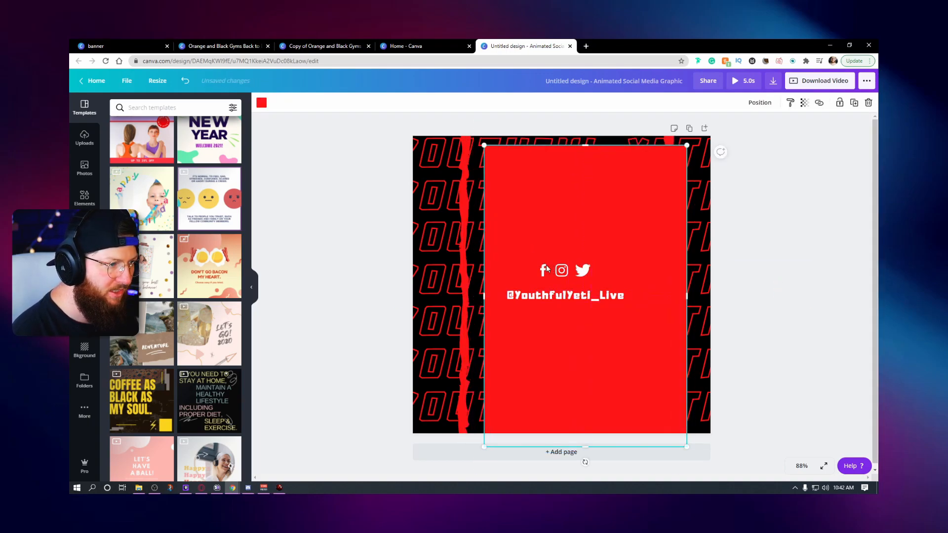
pyautogui.hotkey('ctrl', 'z')
pyautogui.moveTo(754, 233); pyautogui.dragTo(512, 309)
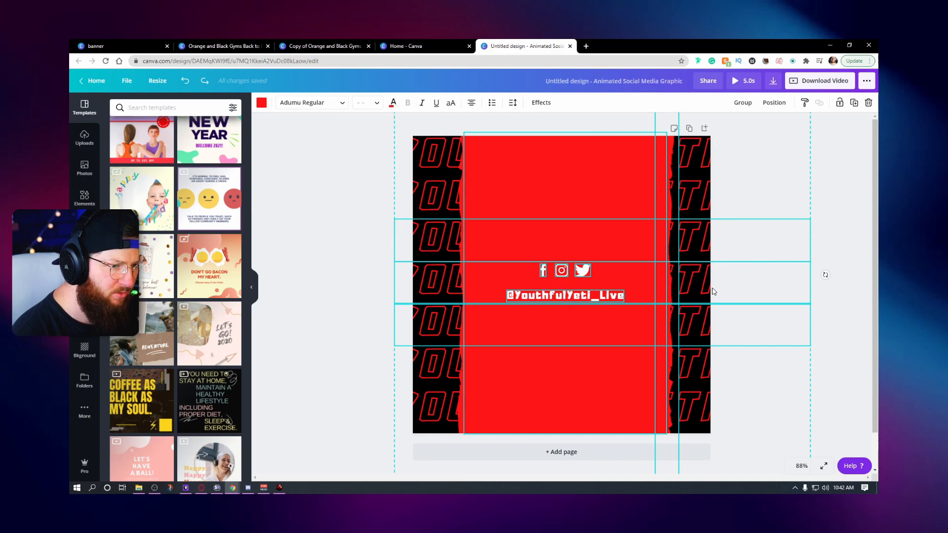
pyautogui.click(807, 344)
pyautogui.click(587, 272)
pyautogui.keyDown('shift'); pyautogui.click(561, 270); pyautogui.keyUp('shift')
pyautogui.keyDown('shift'); pyautogui.click(543, 274); pyautogui.keyUp('shift')
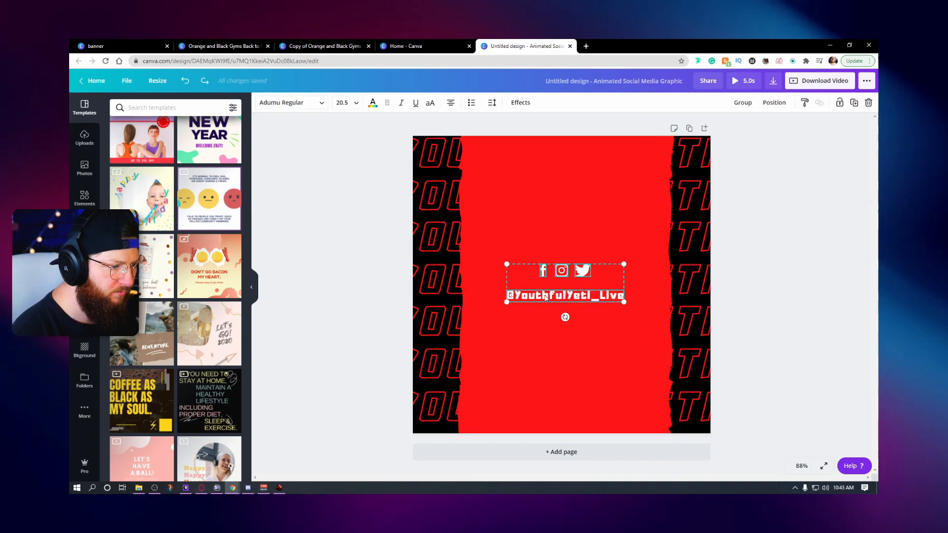
pyautogui.moveTo(563, 299); pyautogui.dragTo(588, 418)
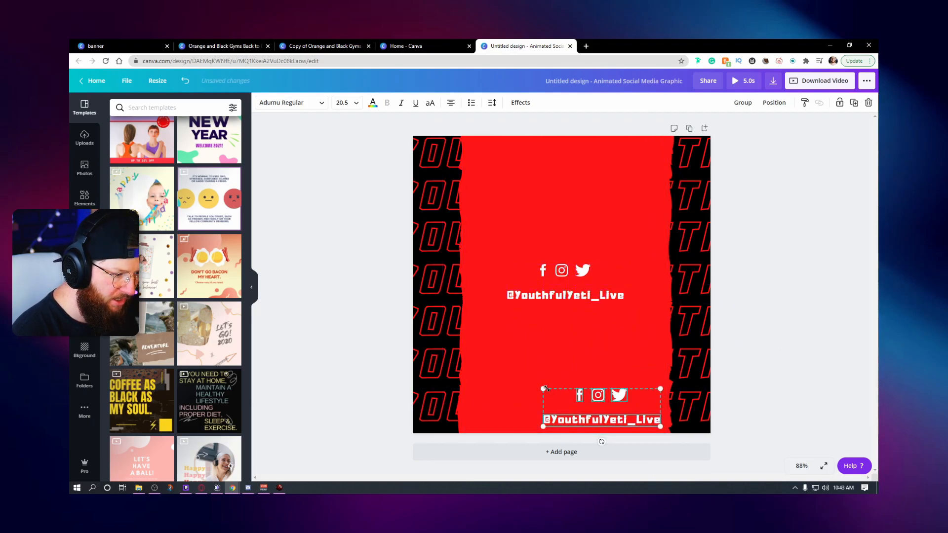
# Shrink the duplicated icons and handle to text size 7.6 in the red block's lower-right corner and delete the larger central icons.
pyautogui.moveTo(544, 390); pyautogui.dragTo(644, 425)
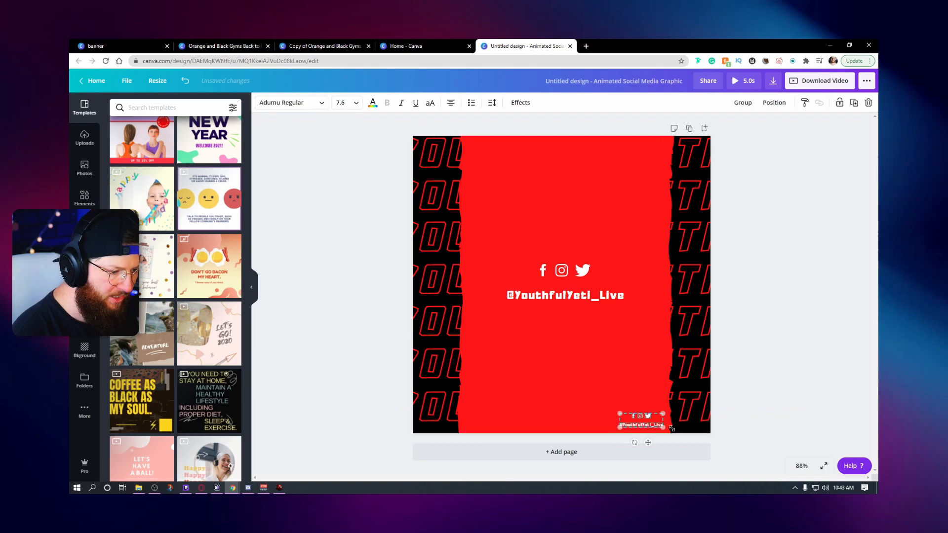
pyautogui.click(797, 409)
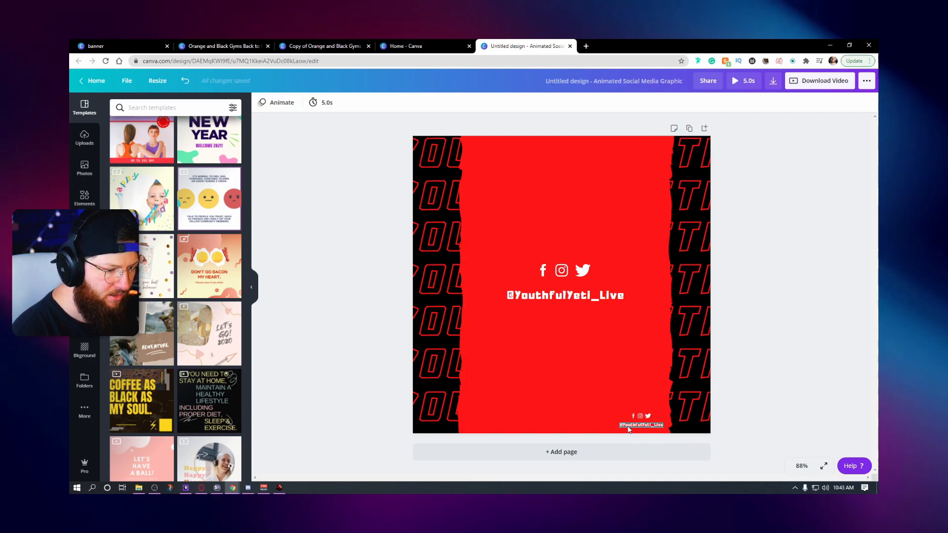
pyautogui.click(559, 297)
pyautogui.click(583, 271)
pyautogui.keyDown('shift'); pyautogui.click(562, 271); pyautogui.keyUp('shift')
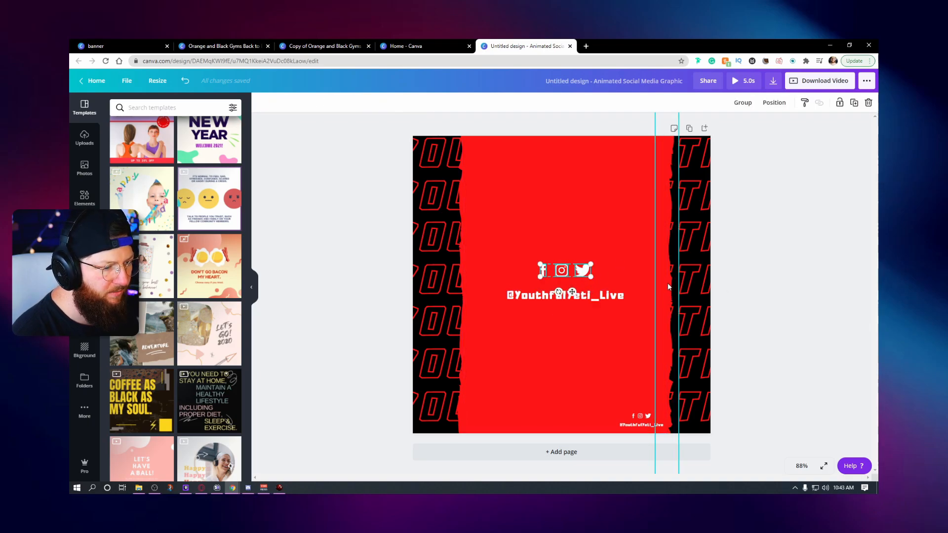
pyautogui.press('Delete')
# Move the large handle text to the upper part of the red block and replace it with the lines Mon: through Sun:.
pyautogui.moveTo(580, 295); pyautogui.dragTo(575, 150)
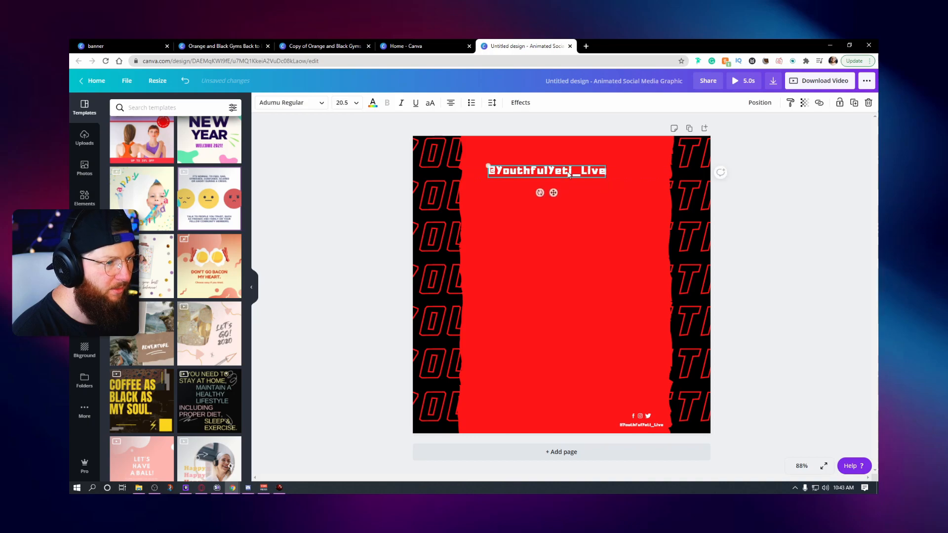
pyautogui.write('MOn')
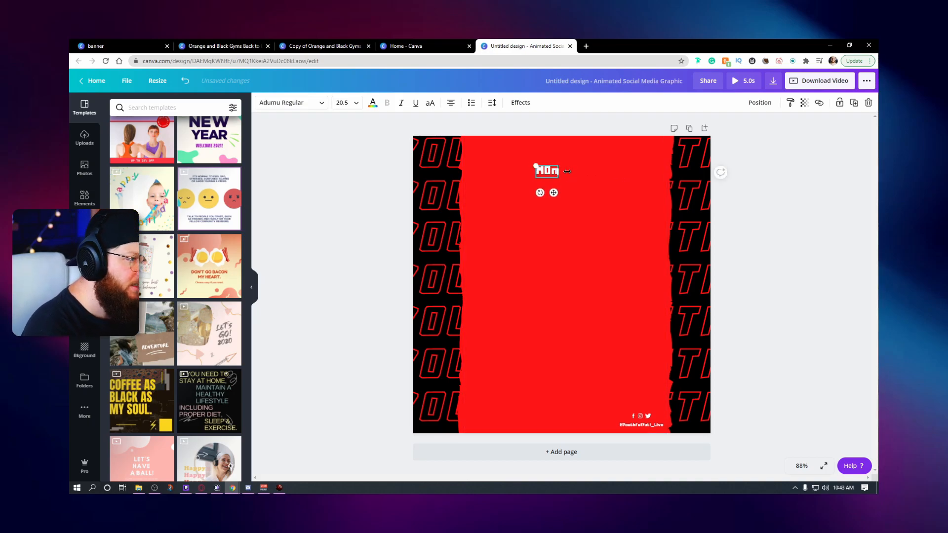
pyautogui.write('day')
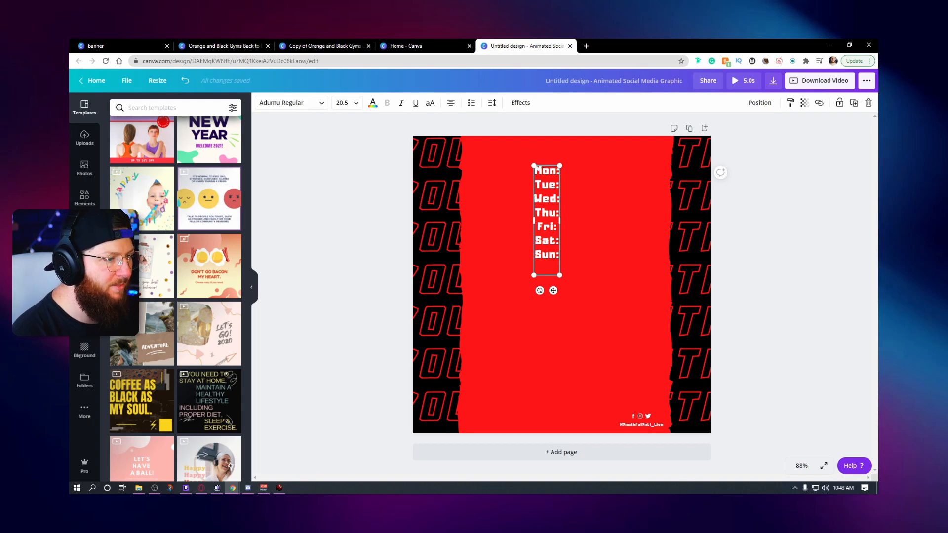
# Place the weekday list near the red block's left edge, spaced with line height 1.18 and blank lines, at text size 26.4.
pyautogui.moveTo(543, 171); pyautogui.dragTo(489, 165)
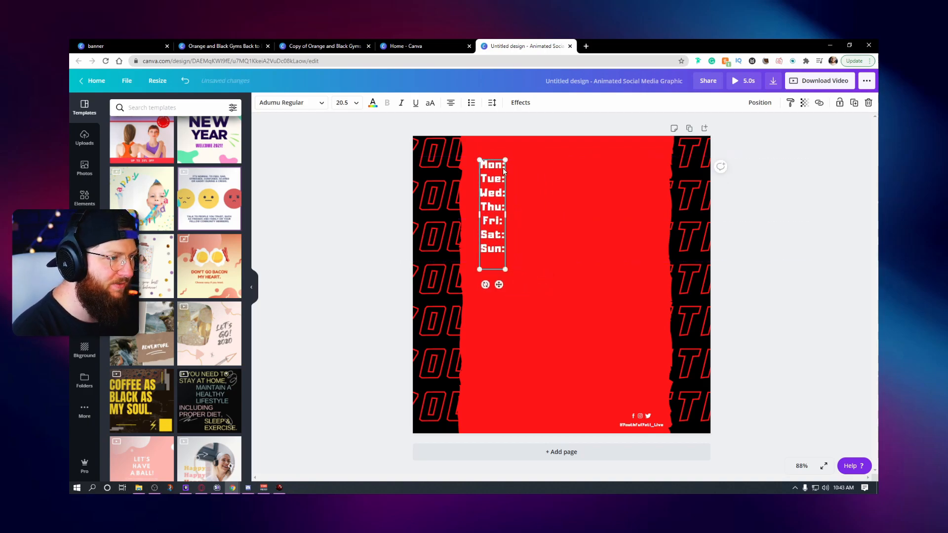
pyautogui.click(492, 107)
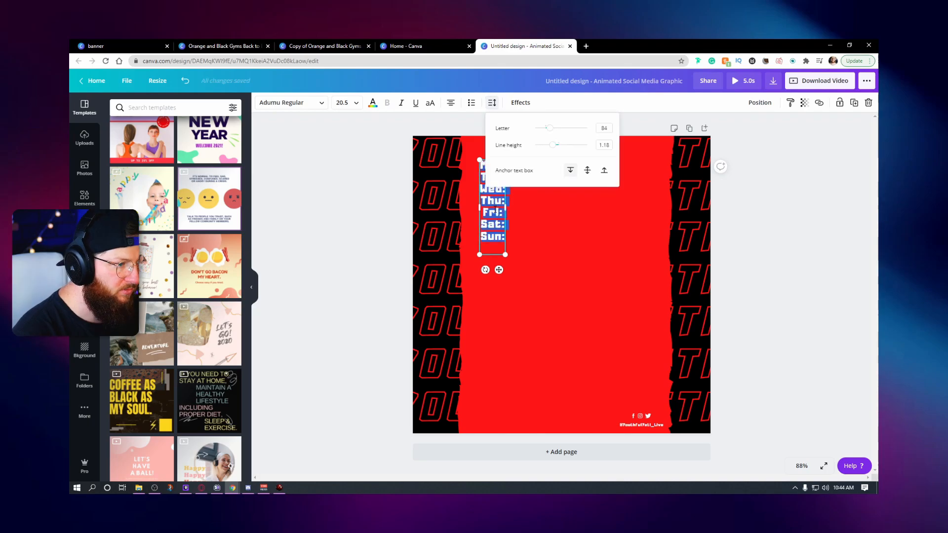
pyautogui.click(496, 213)
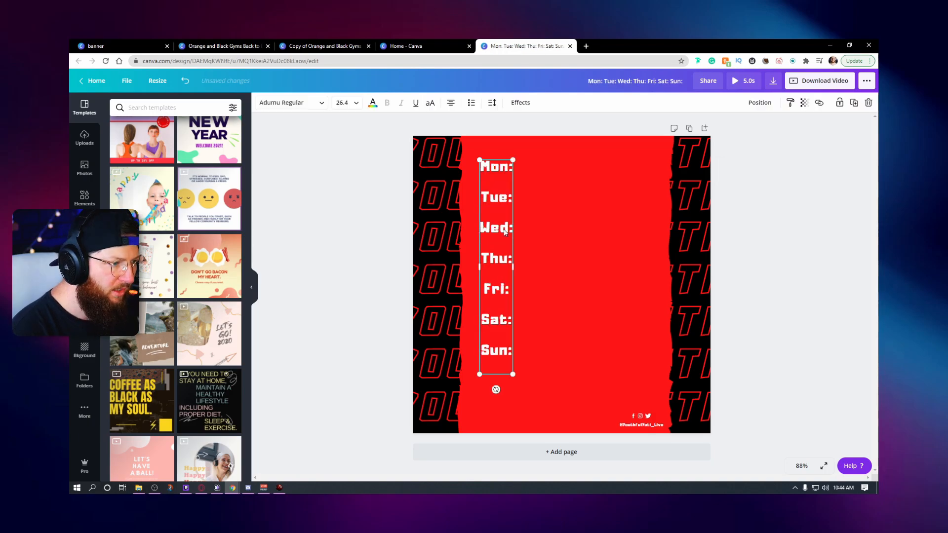
# Duplicate the weekday list to its right and enter 10am - 2pm for Mon to Wed, N/A for Thu to Sat, 2pm - 5pm for Sun.
pyautogui.moveTo(503, 229); pyautogui.dragTo(546, 237)
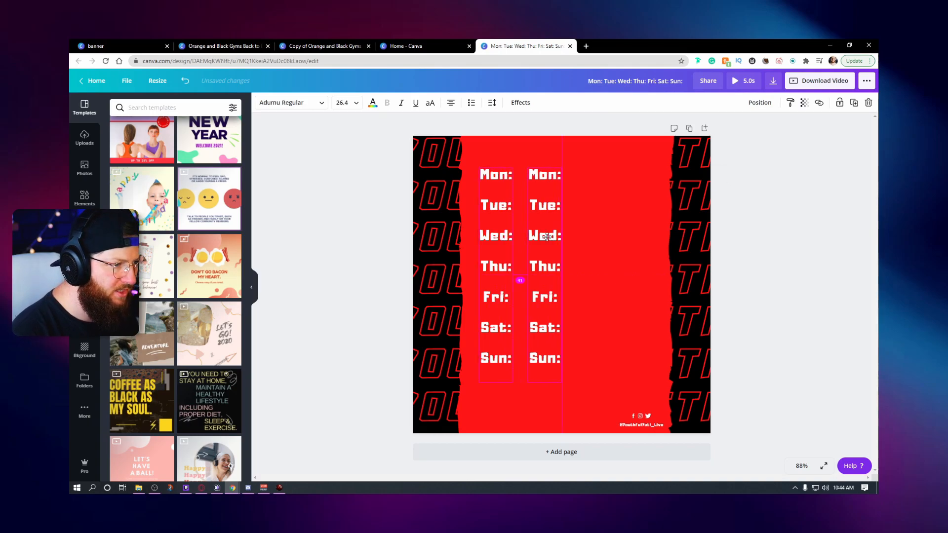
pyautogui.click(818, 270)
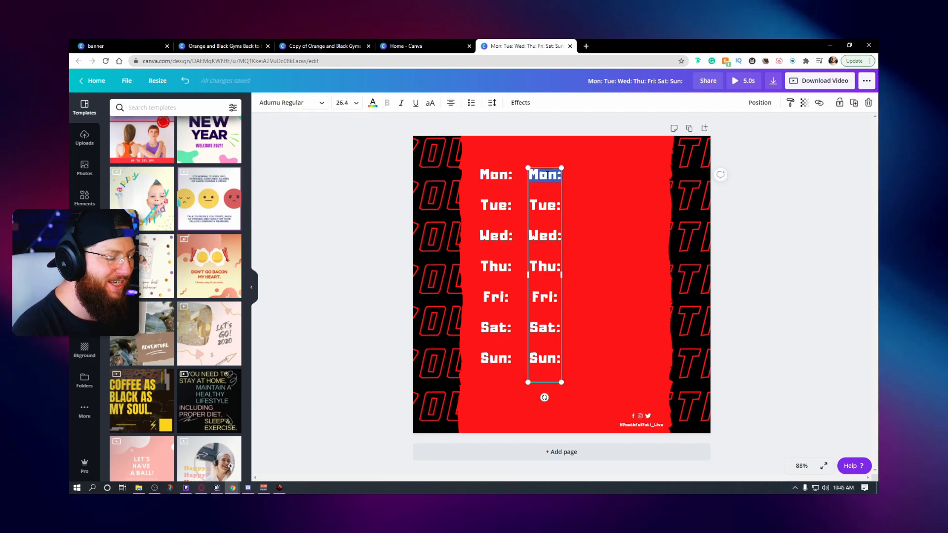
pyautogui.write('10')
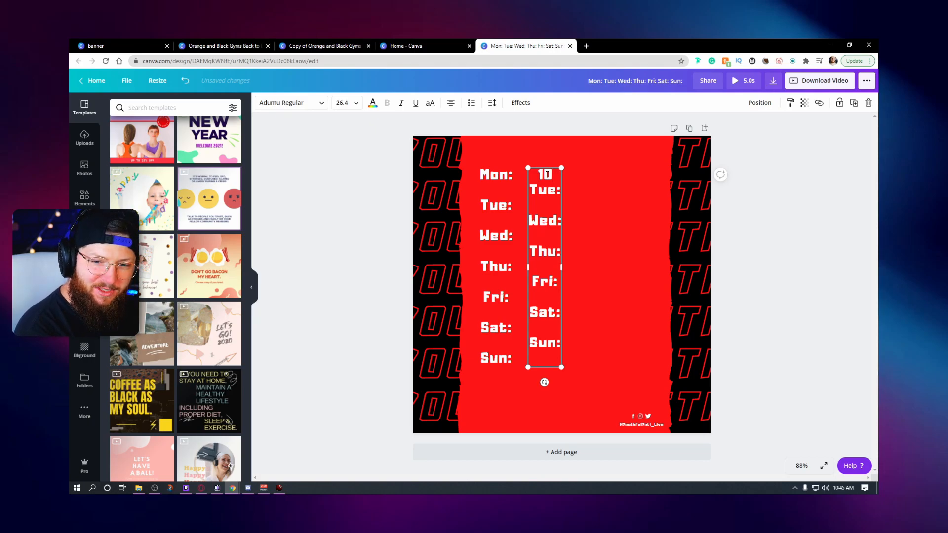
pyautogui.write('am -')
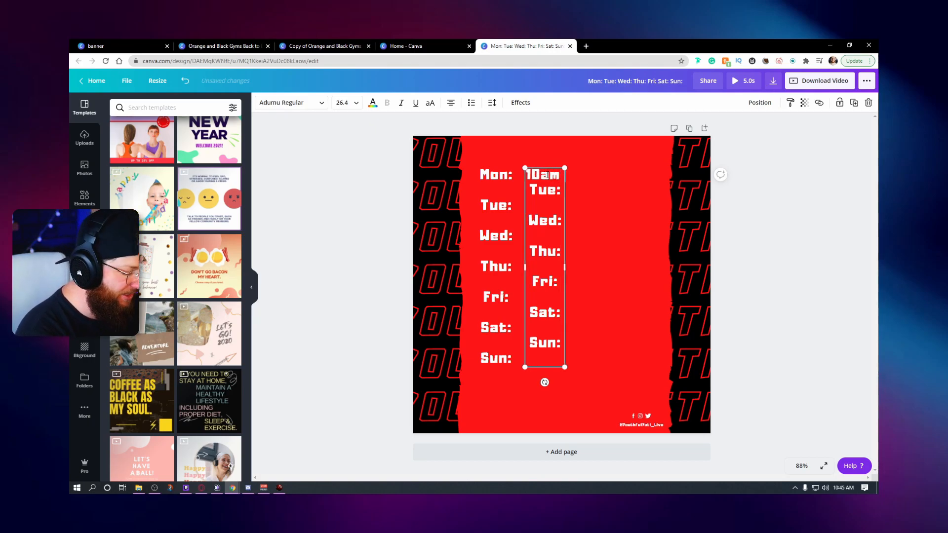
pyautogui.write(' 2pm')
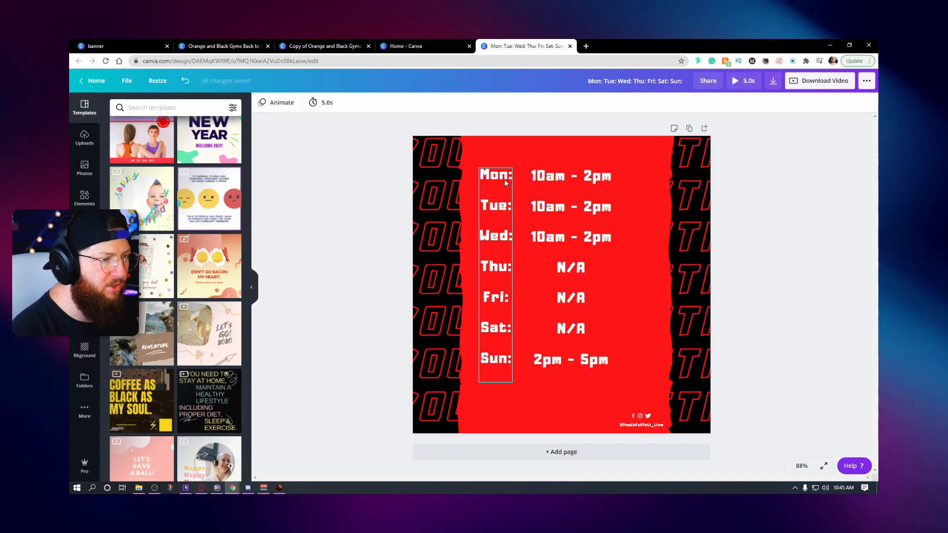
# Move the weekday and hours columns together so they sit roughly centered on the red block.
pyautogui.click(495, 202)
pyautogui.keyDown('shift'); pyautogui.click(544, 177); pyautogui.keyUp('shift')
pyautogui.hotkey('ctrl', 'g')
pyautogui.moveTo(545, 176); pyautogui.dragTo(568, 177)
pyautogui.click(774, 235)
pyautogui.moveTo(597, 205); pyautogui.dragTo(607, 210)
pyautogui.click(821, 243)
# Browse the full collection of stickers among the elements and search it for line.
pyautogui.click(85, 199)
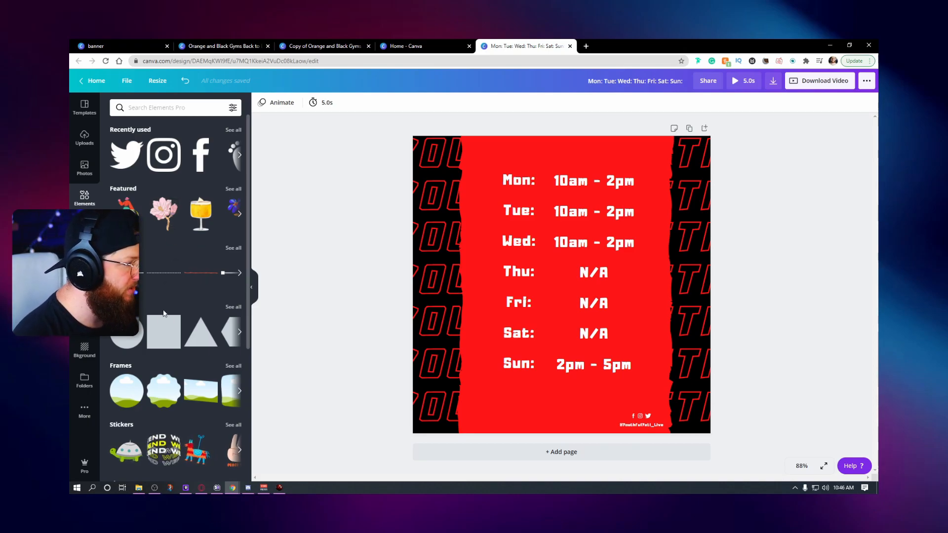
pyautogui.scroll(-1, 214, 396)
pyautogui.scroll(-1, 214, 396)
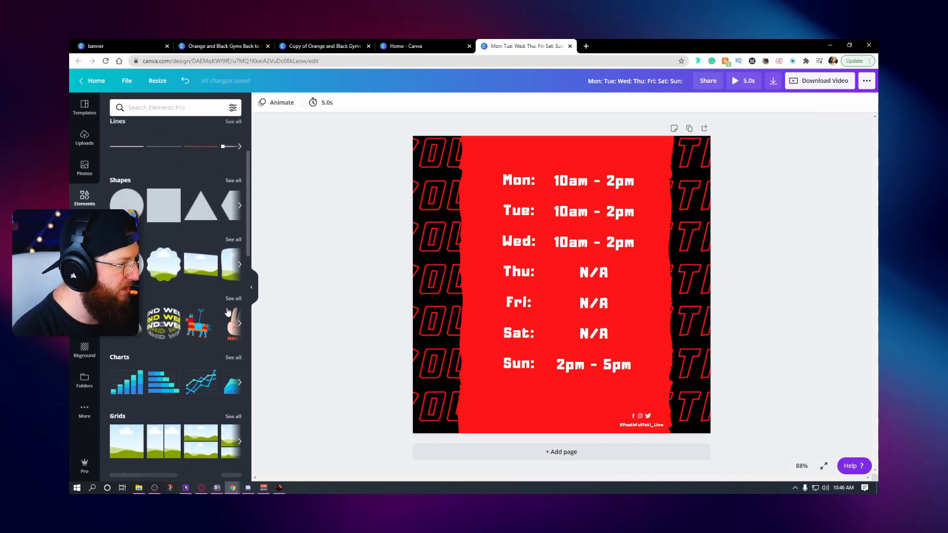
pyautogui.click(230, 300)
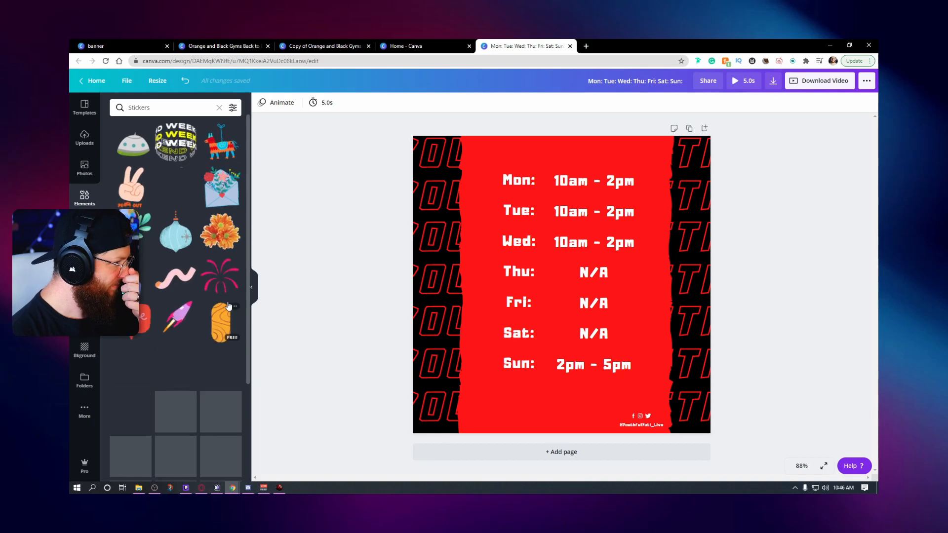
pyautogui.scroll(-1, 229, 301)
pyautogui.click(175, 109)
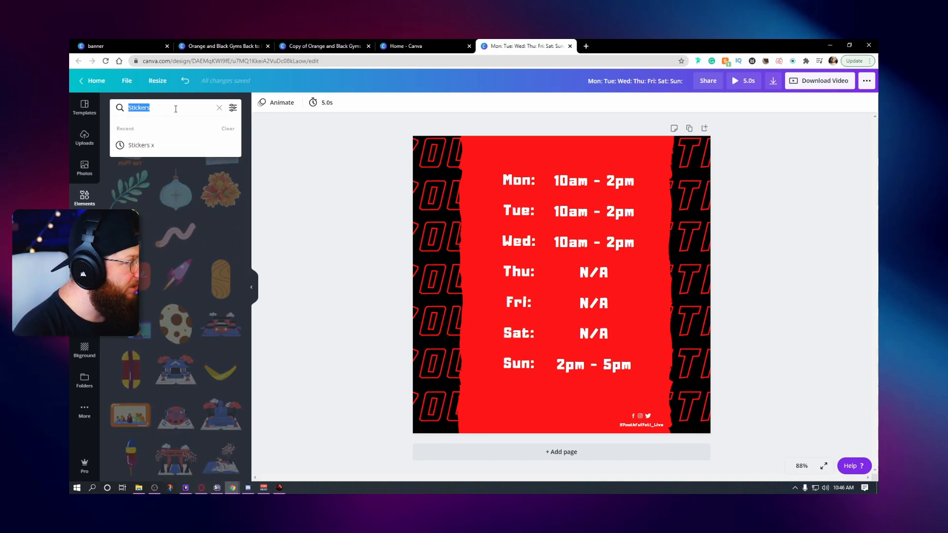
pyautogui.write('line')
pyautogui.press('Return')
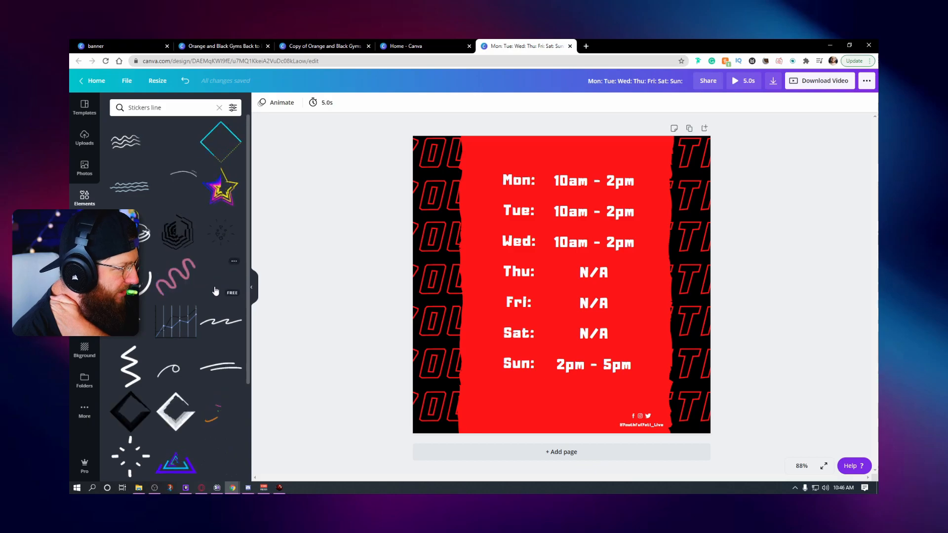
# Add the white hand-drawn oval from a sticker search for rough, enlarging it around the Mon to Wed rows.
pyautogui.scroll(-5, 233, 147)
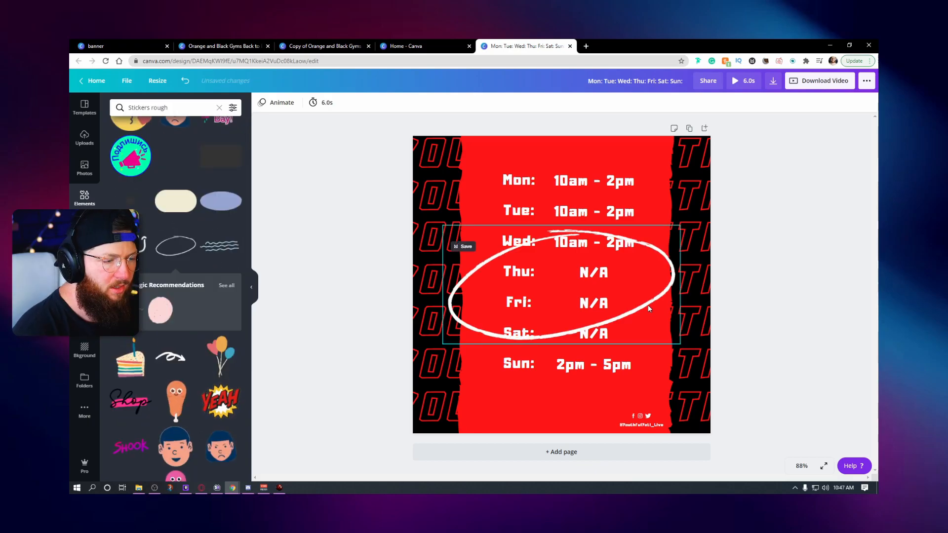
pyautogui.moveTo(649, 309); pyautogui.dragTo(655, 234)
pyautogui.moveTo(686, 275); pyautogui.dragTo(724, 294)
pyautogui.moveTo(672, 259); pyautogui.dragTo(658, 236)
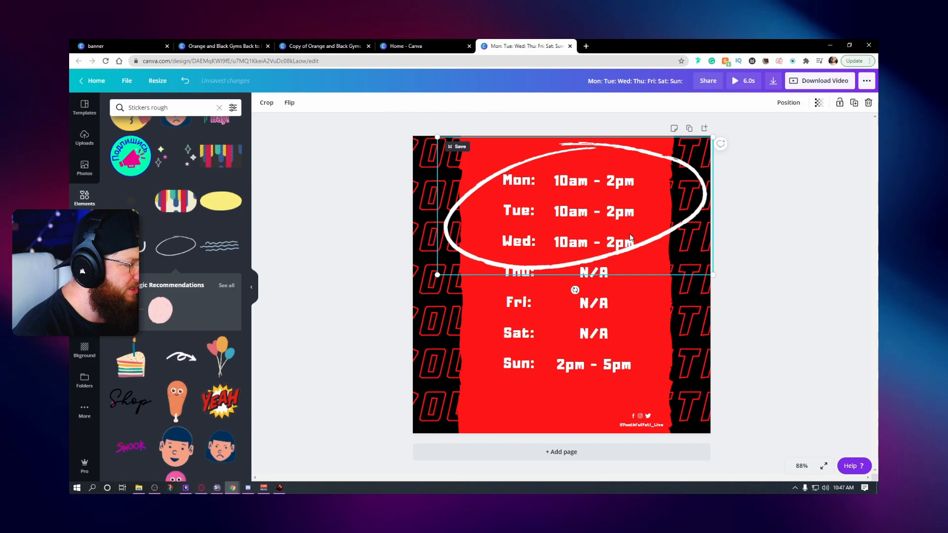
# Look through the rough sticker results for another animated sticker to add to the schedule.
pyautogui.scroll(-6, 166, 340)
pyautogui.scroll(-1, 166, 341)
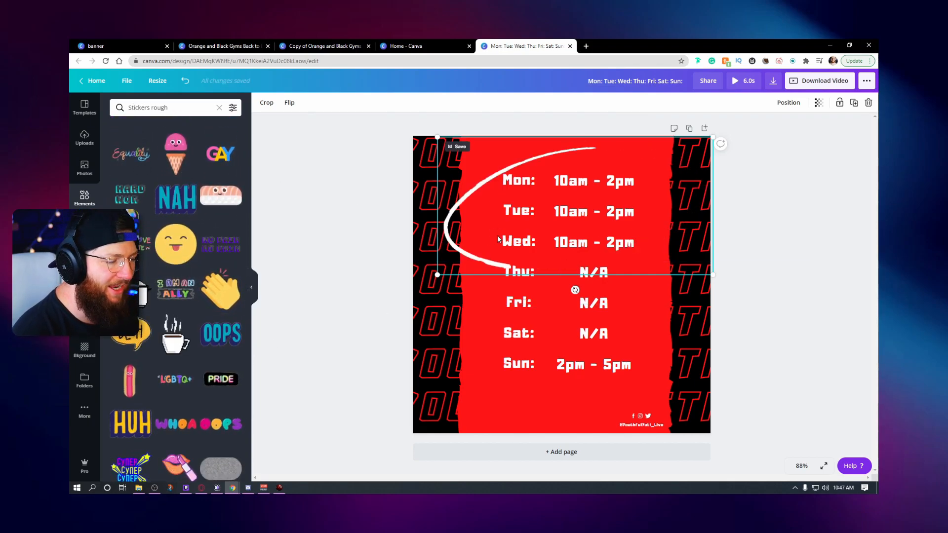
pyautogui.scroll(-3, 223, 326)
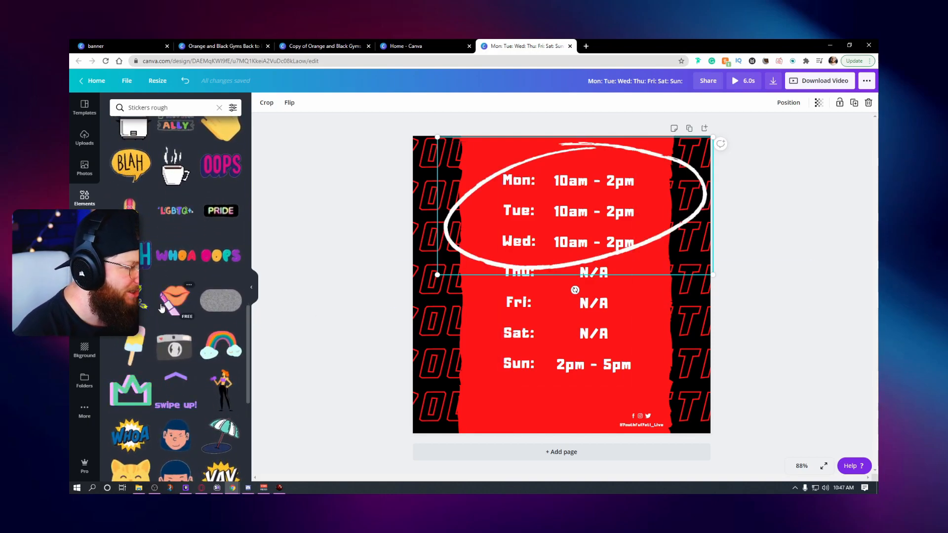
pyautogui.scroll(-4, 175, 321)
pyautogui.scroll(-3, 174, 321)
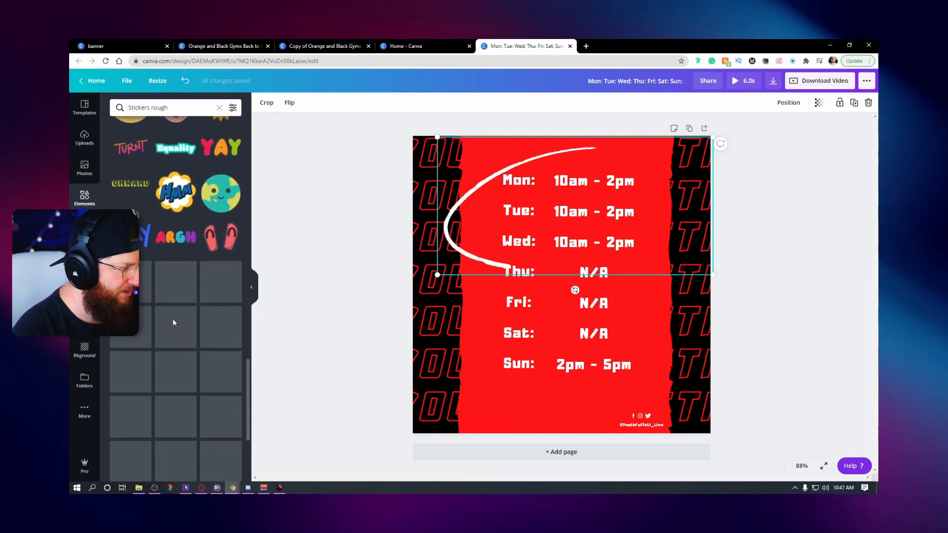
pyautogui.scroll(-2, 195, 323)
pyautogui.scroll(1, 191, 331)
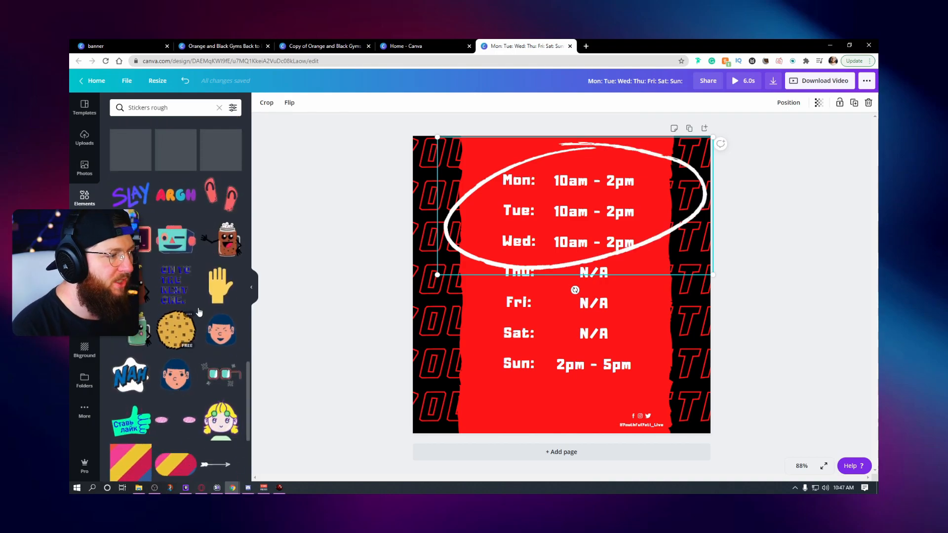
pyautogui.scroll(-1, 197, 297)
# Try the waving mug character sticker, scaled down near the canvas's lower-right corner, and delete it.
pyautogui.click(227, 175)
pyautogui.moveTo(611, 287); pyautogui.dragTo(670, 353)
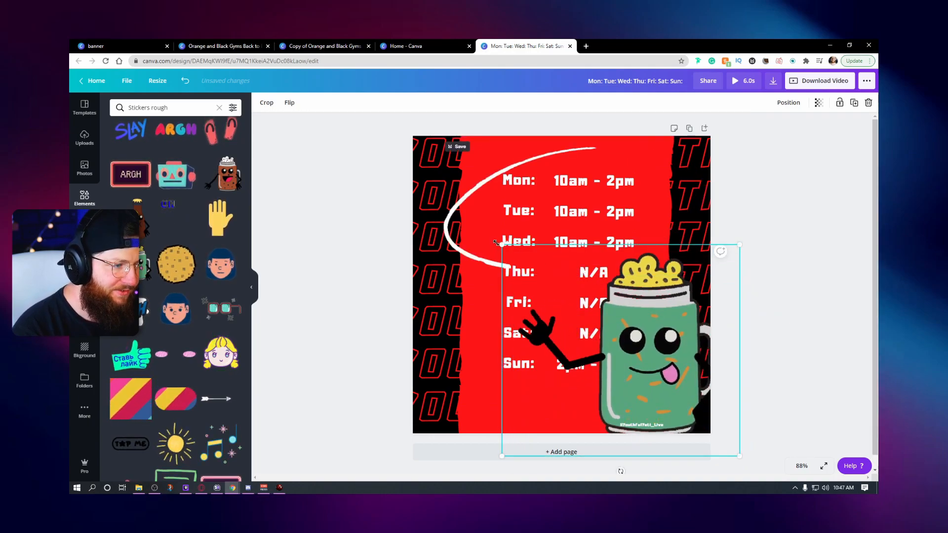
pyautogui.moveTo(501, 245); pyautogui.dragTo(658, 369)
pyautogui.press('Delete')
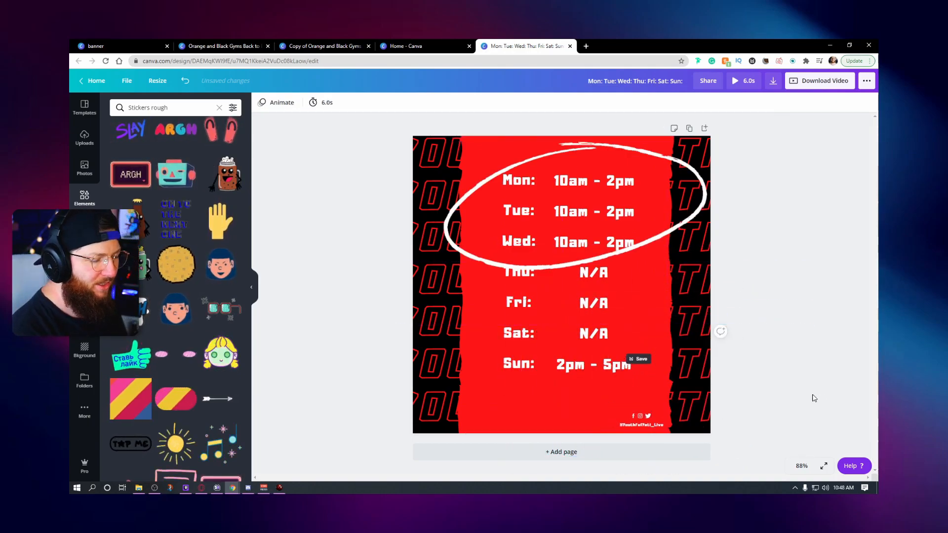